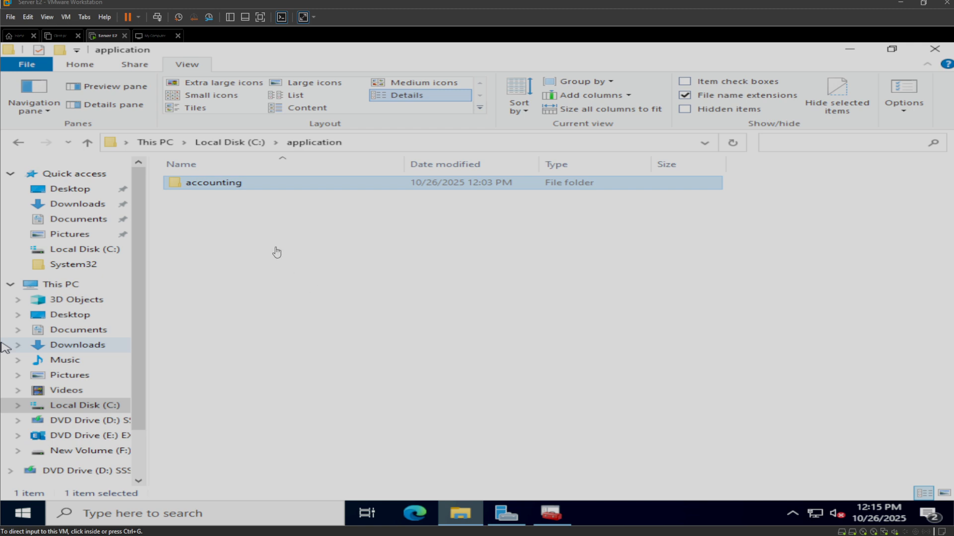
- Open the accounting folder inside C:\application to examine its installer packages
click(251, 188)
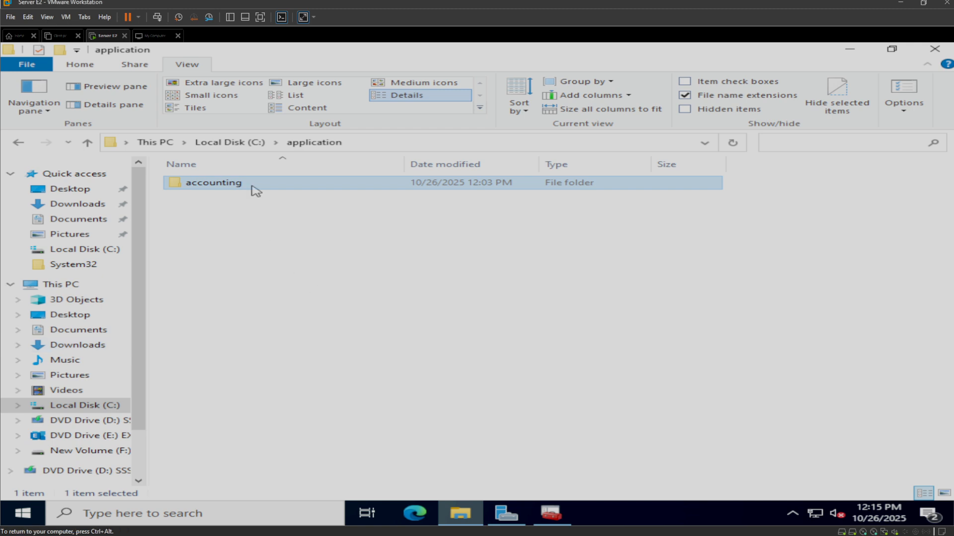
click(310, 216)
click(233, 144)
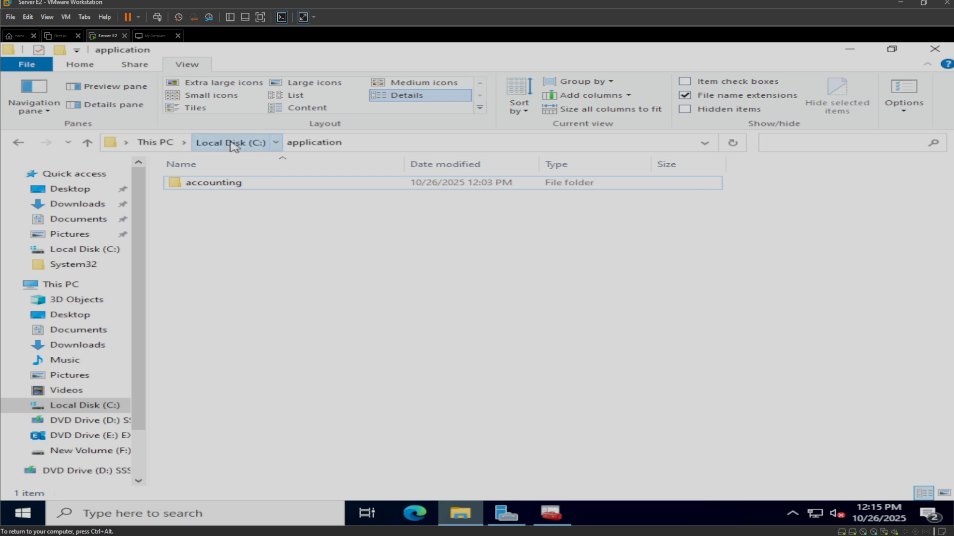
double_click(219, 195)
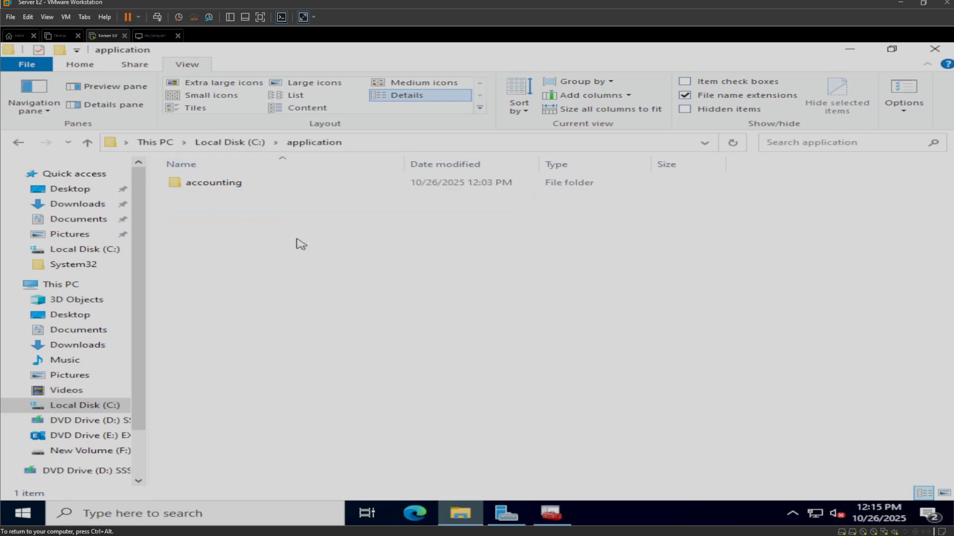
double_click(234, 184)
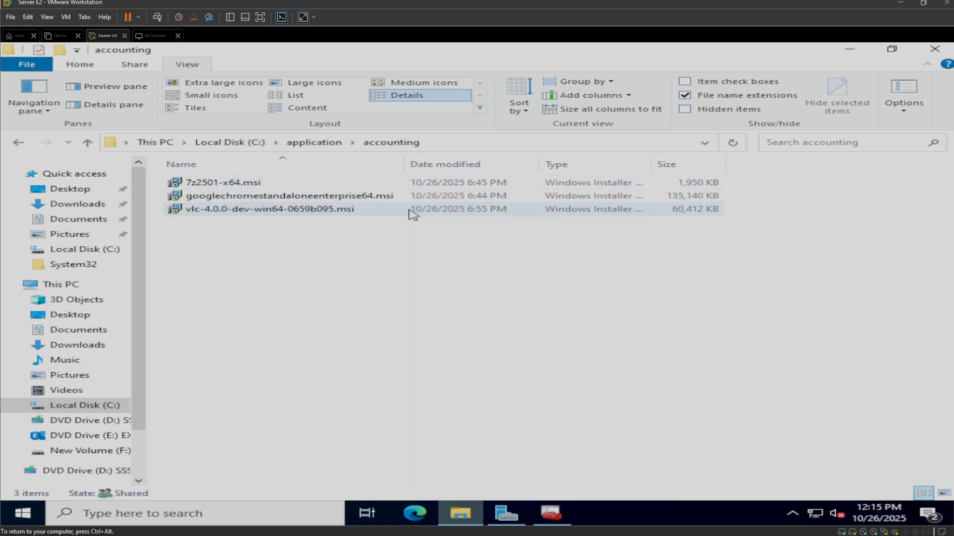
- Review the accounting folder's sharing properties, including its advanced sharing settings, share permissions and network path
click(329, 147)
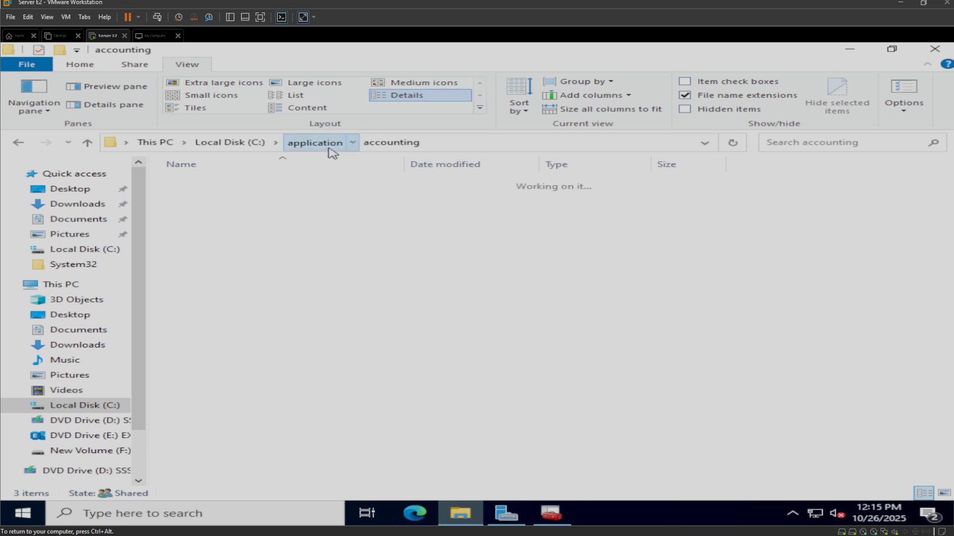
right_click(259, 181)
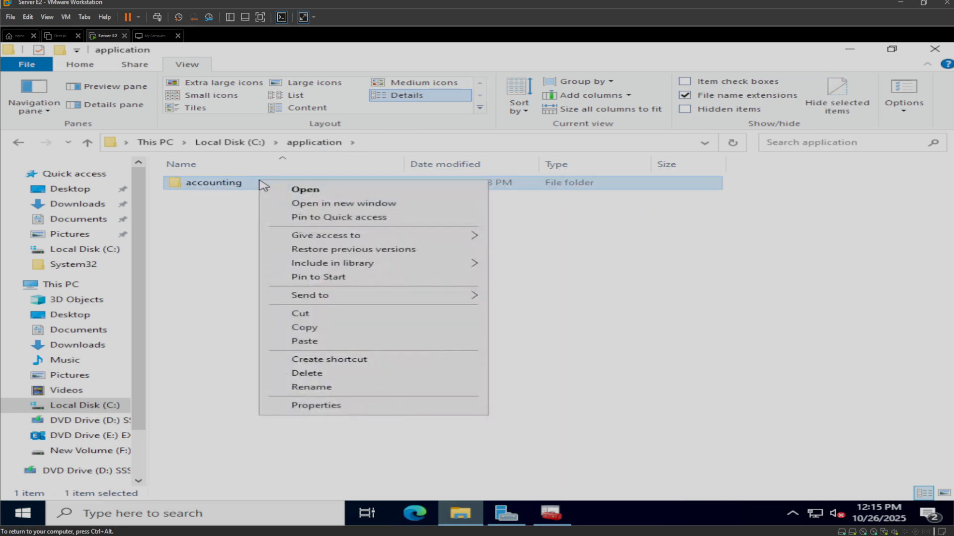
click(298, 406)
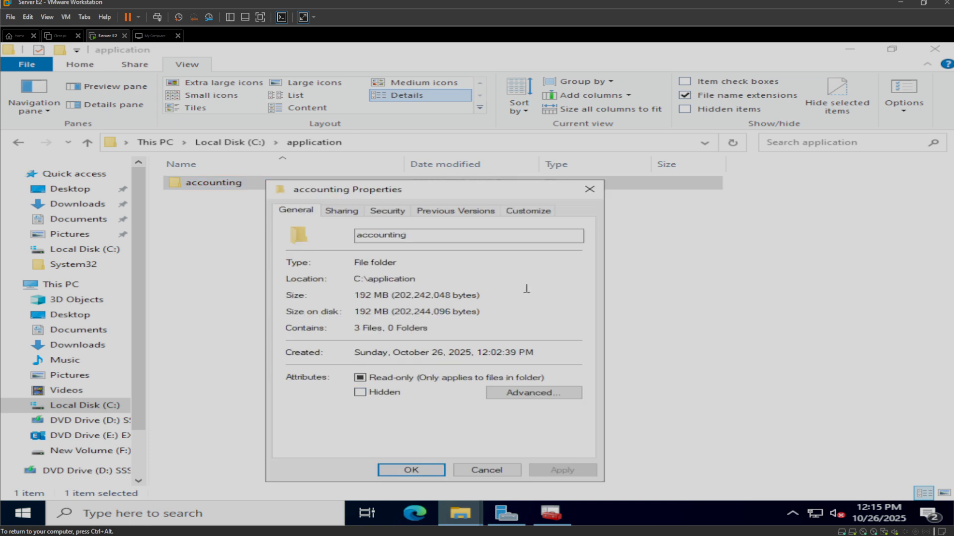
click(341, 213)
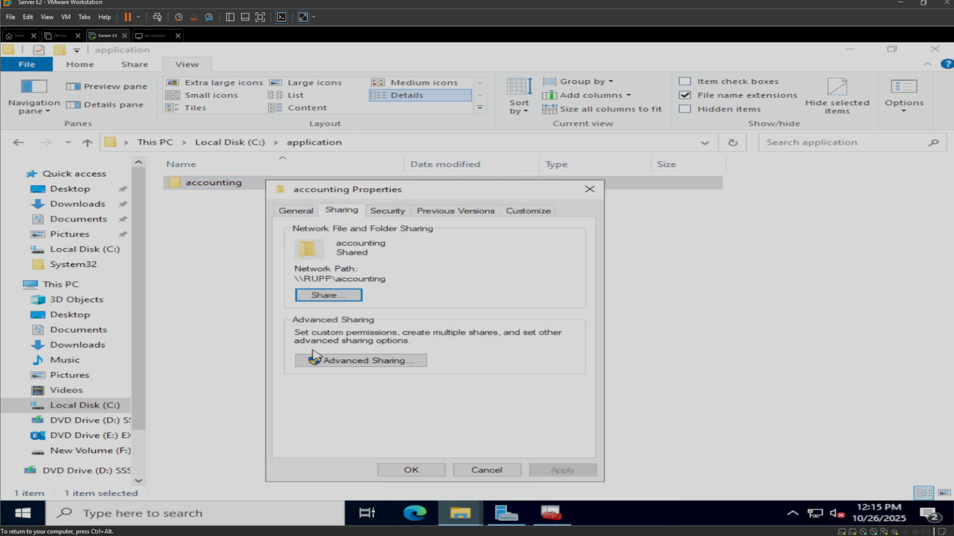
click(403, 366)
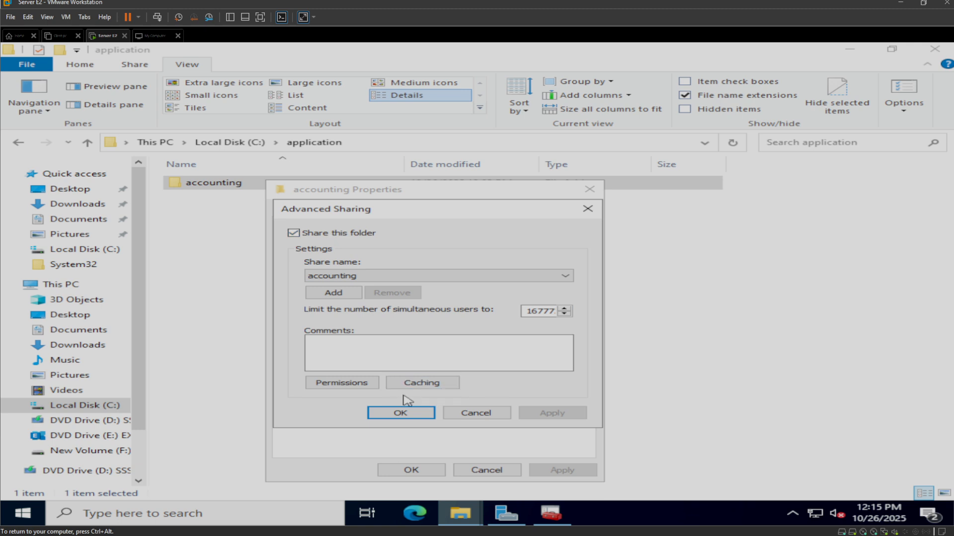
click(367, 384)
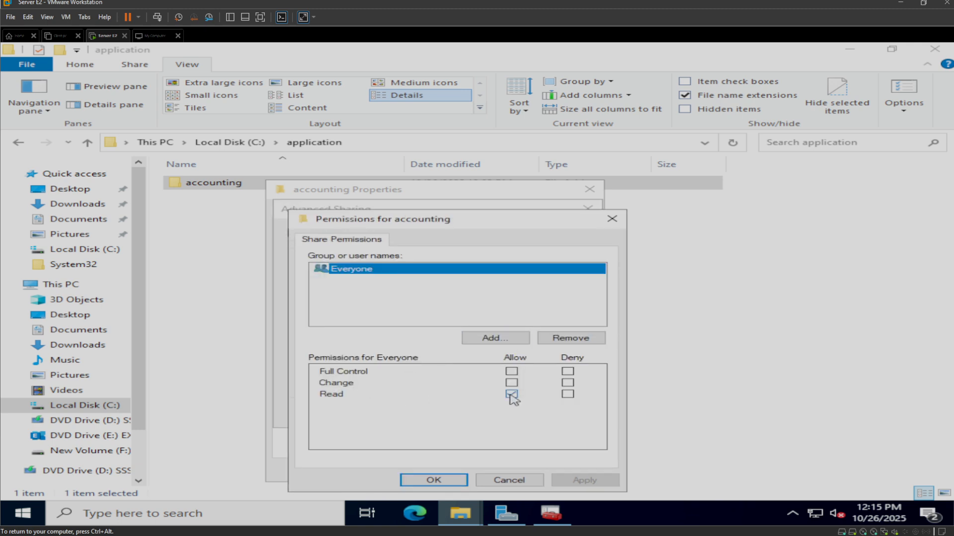
click(442, 481)
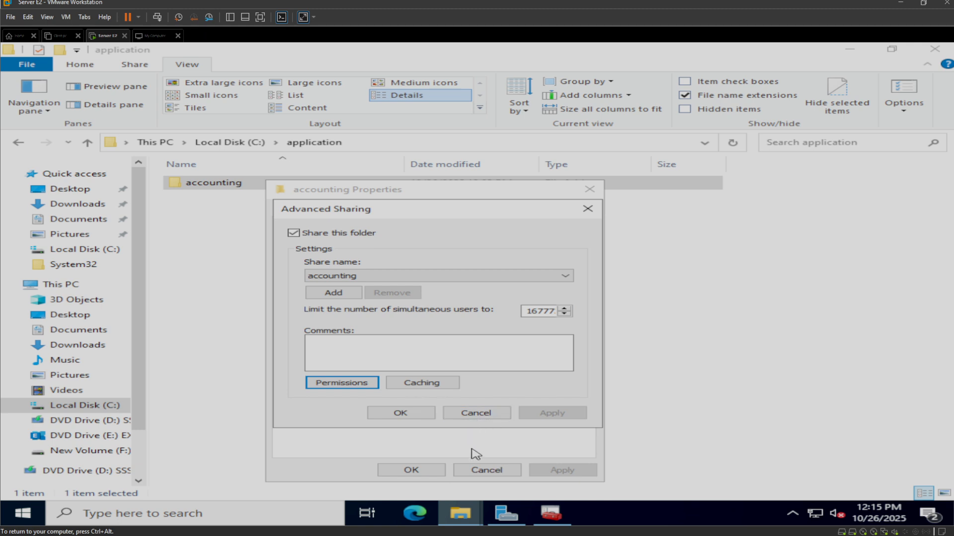
click(425, 419)
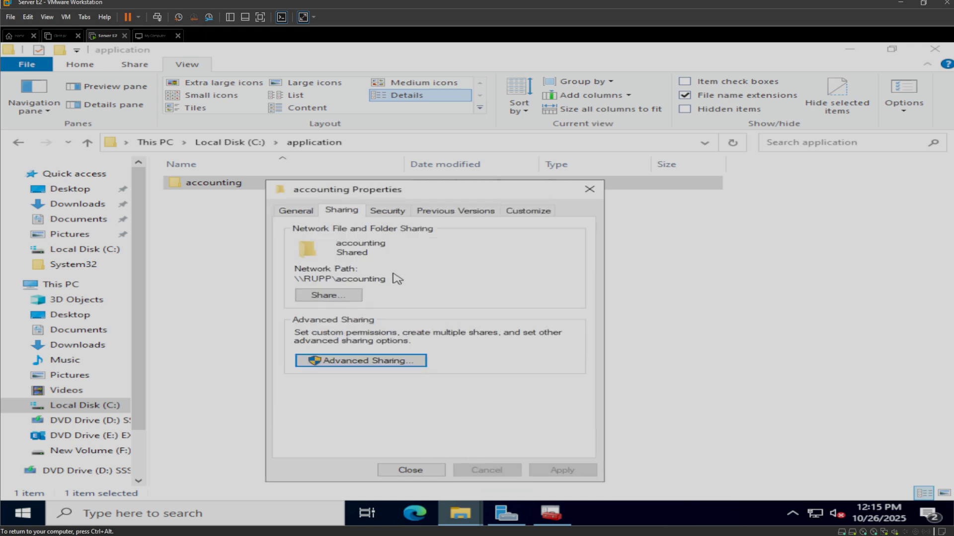
drag(392, 279, 289, 277)
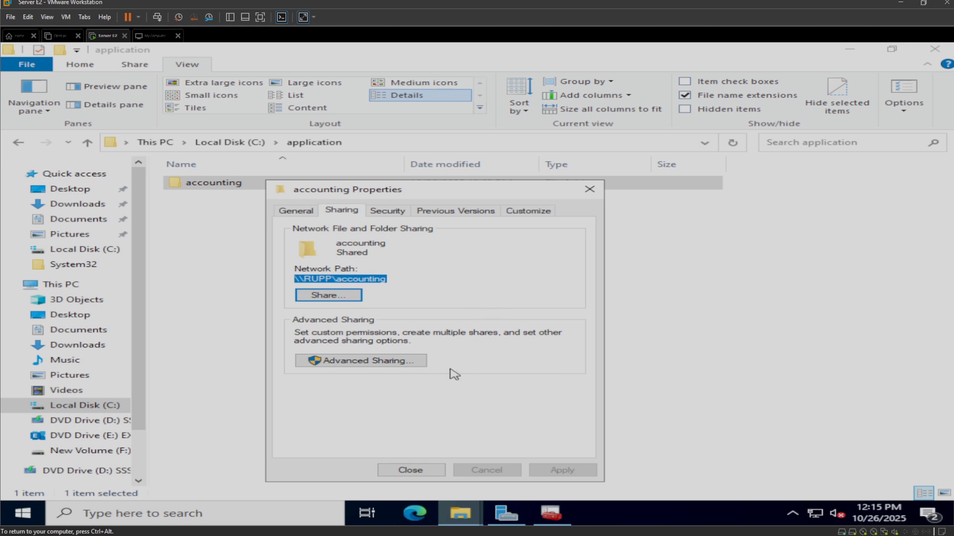
click(442, 473)
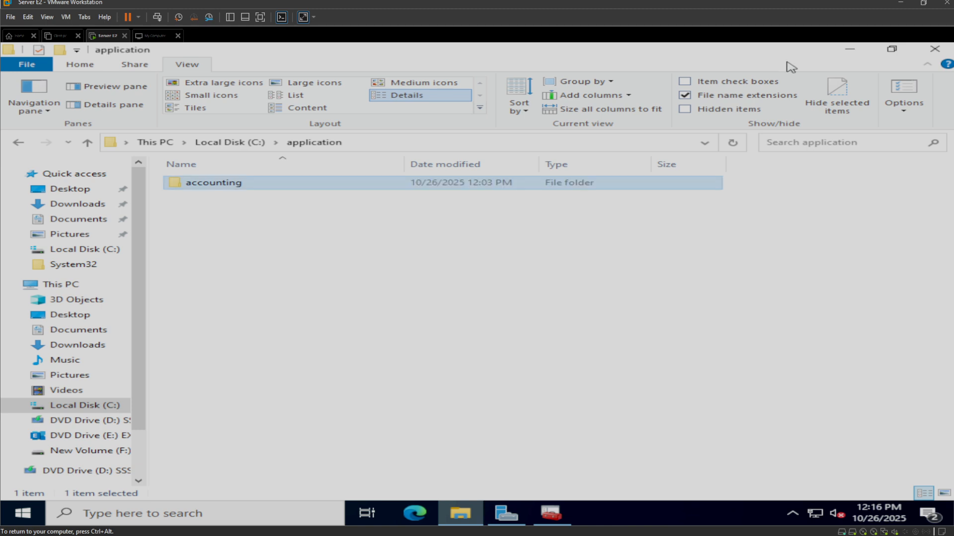
- Minimize the file window and open Group Policy Management from Server Manager
click(846, 49)
click(506, 514)
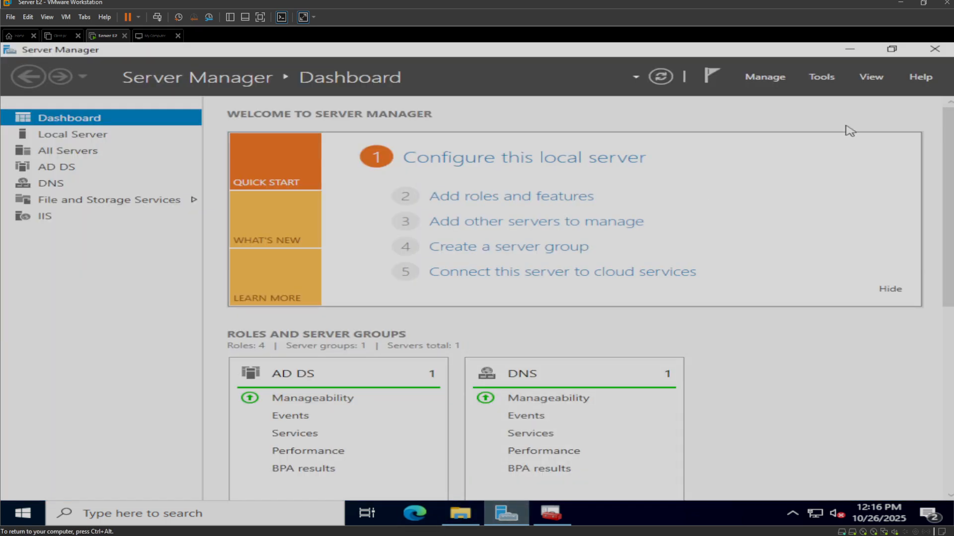
click(821, 77)
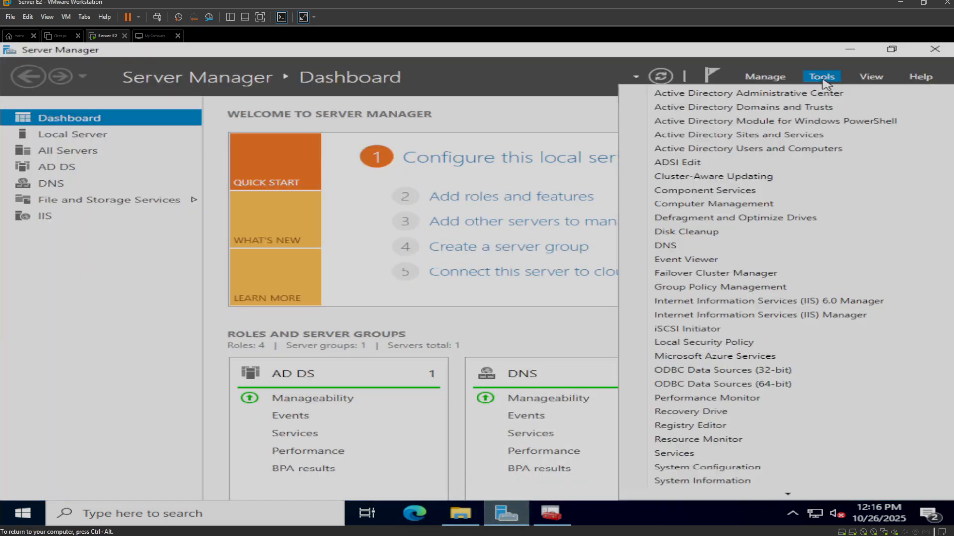
click(711, 288)
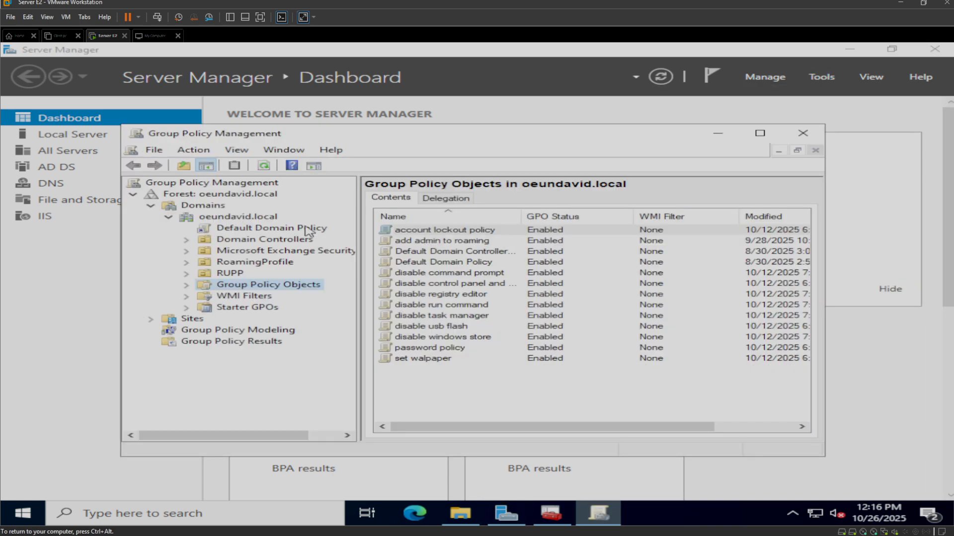
- Create a new group policy object named "deploy application" in the domain's Group Policy Objects container
right_click(244, 289)
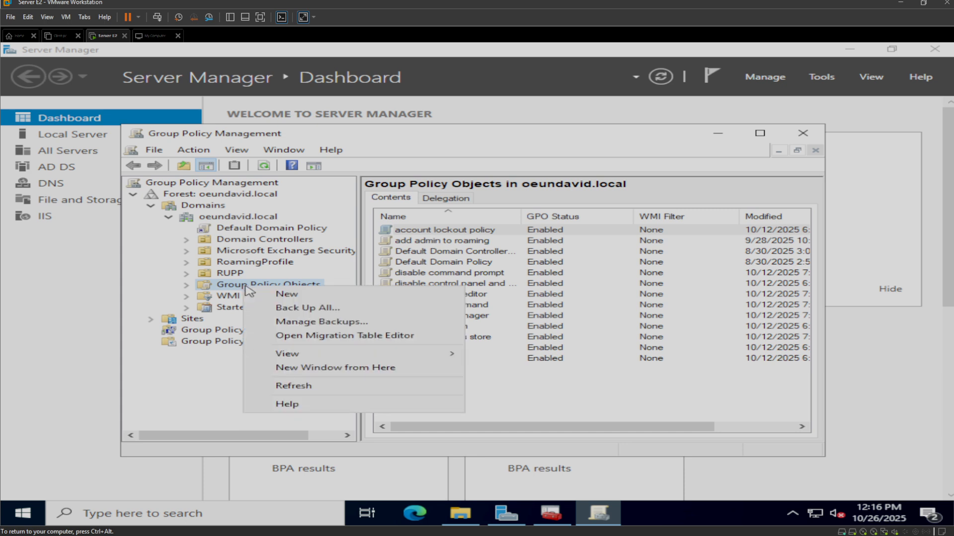
click(281, 295)
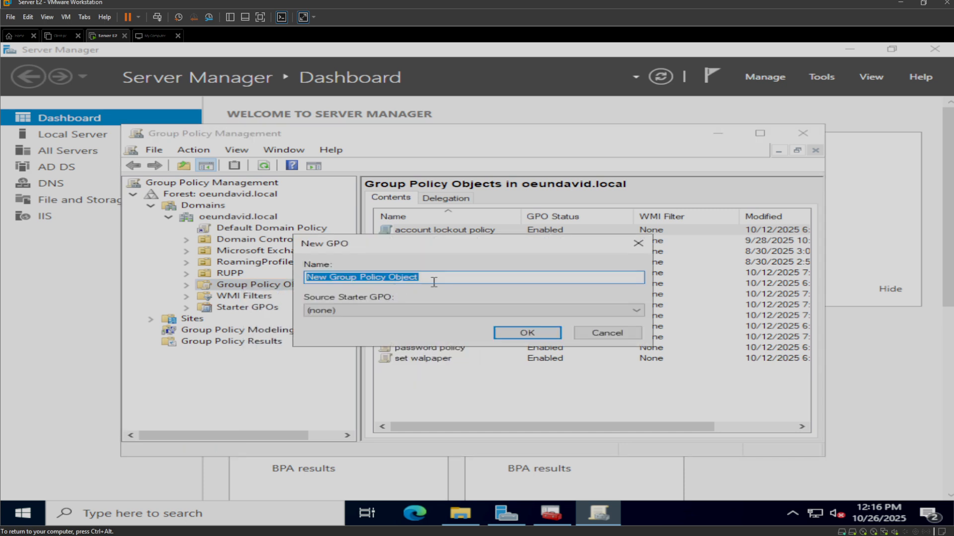
text(deploy ap)
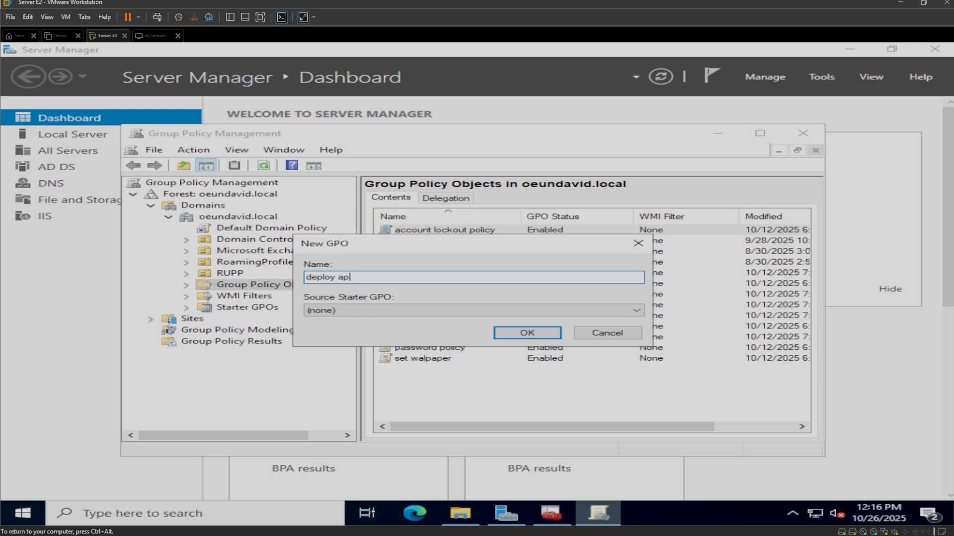
text(pplication)
click(559, 333)
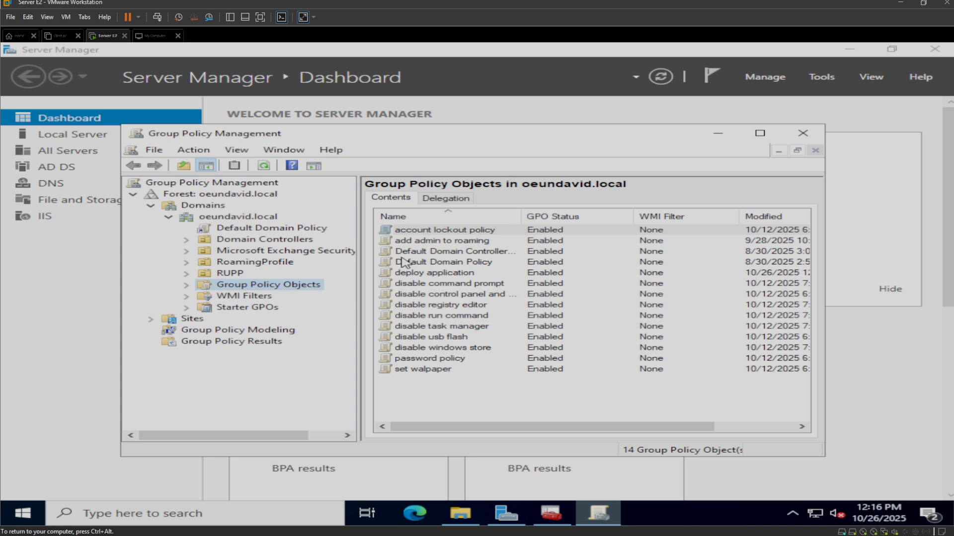
- Open the deploy application group policy object for editing
click(426, 276)
right_click(426, 276)
click(445, 281)
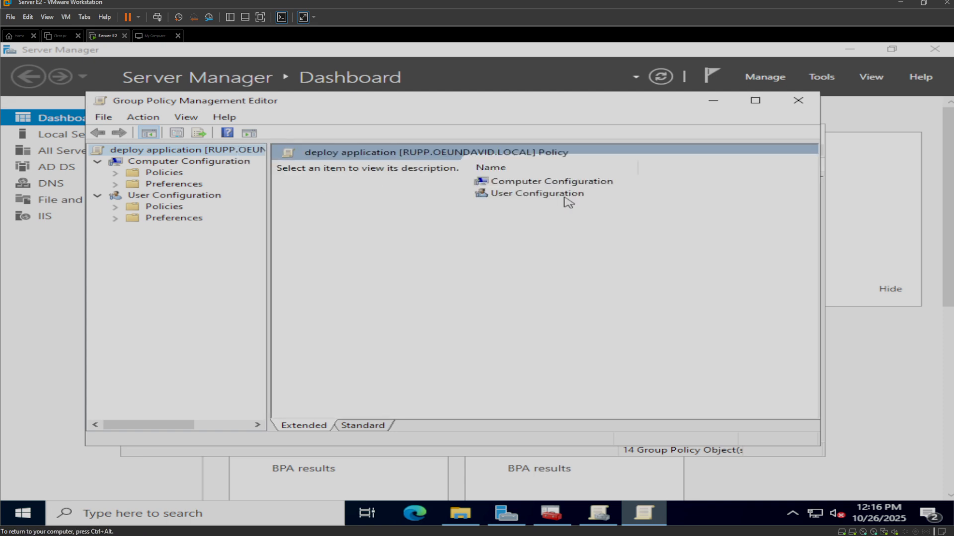
- Go to Software installation under the Software Settings of the Computer Configuration policies
click(544, 182)
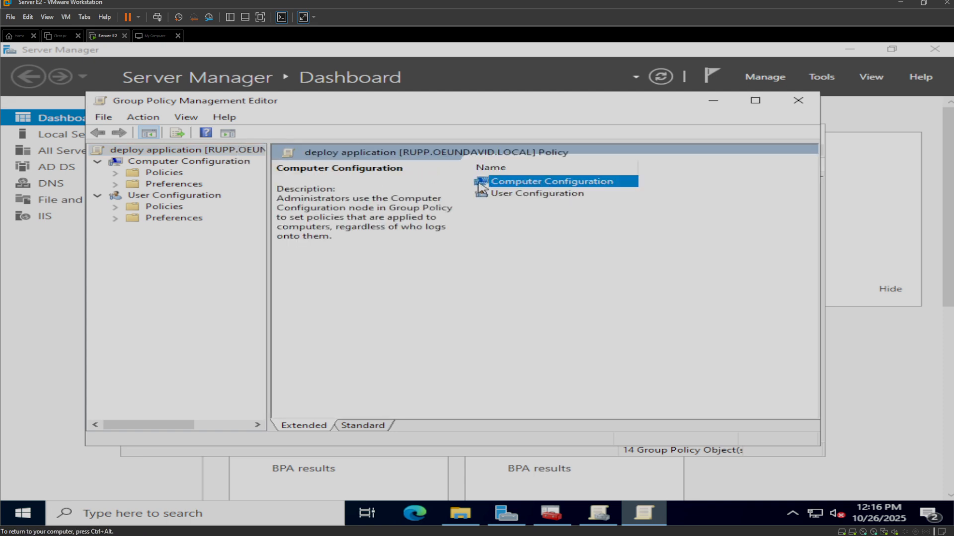
double_click(514, 185)
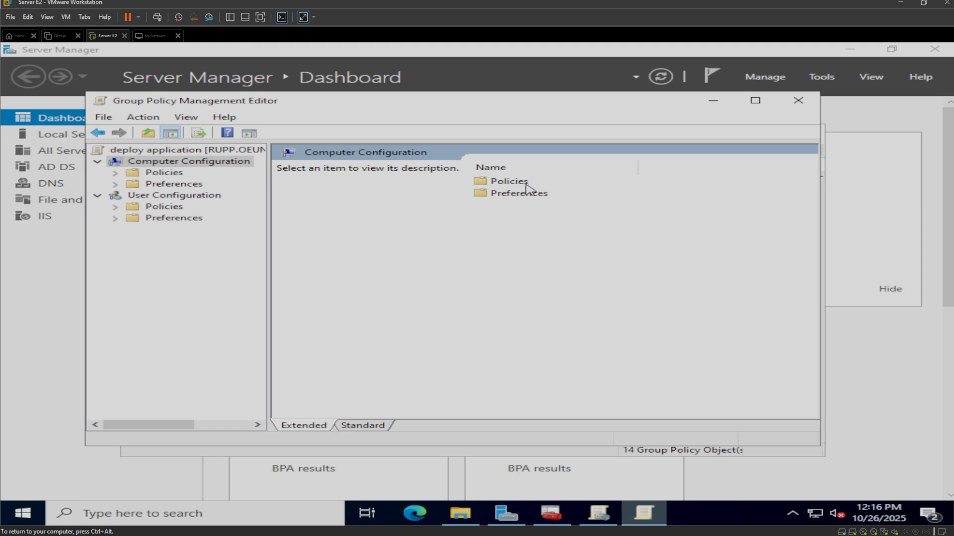
double_click(502, 182)
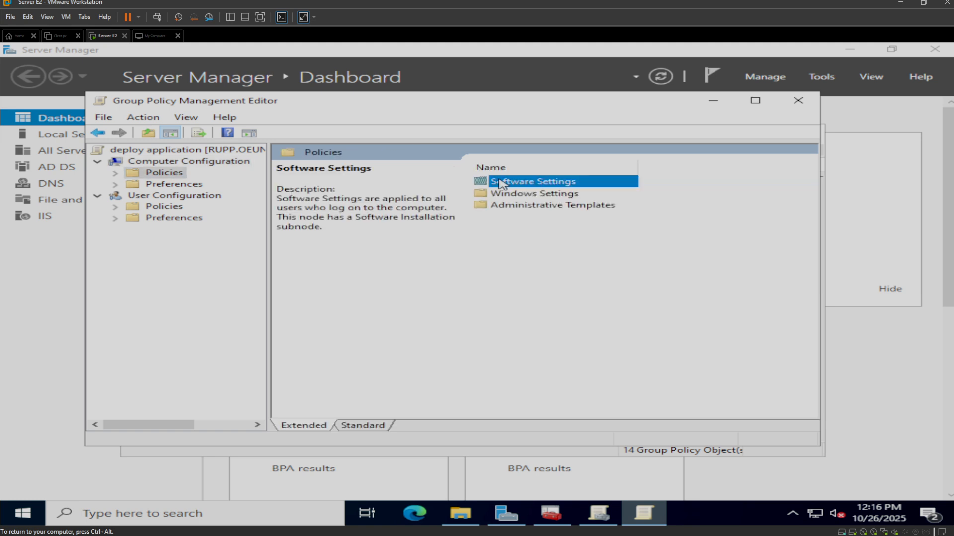
click(518, 244)
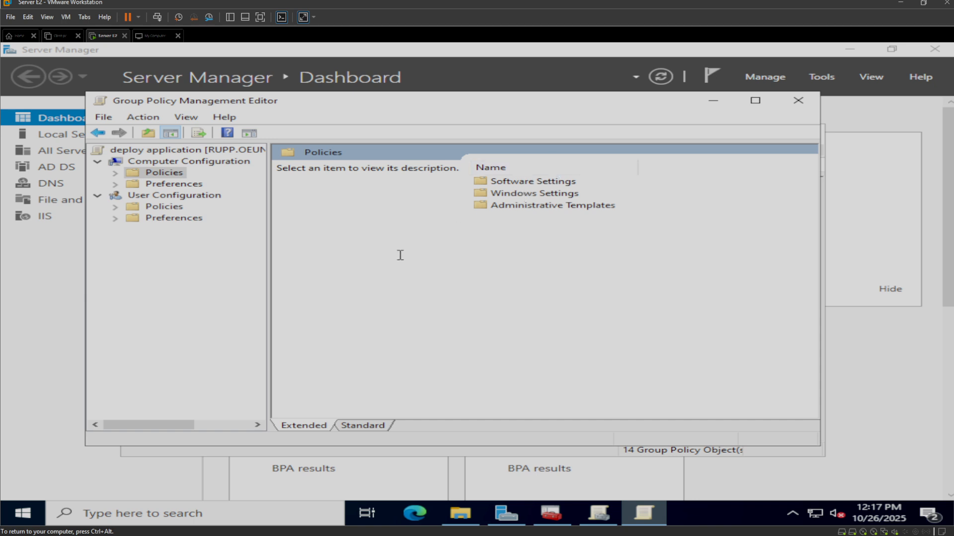
click(518, 184)
double_click(518, 186)
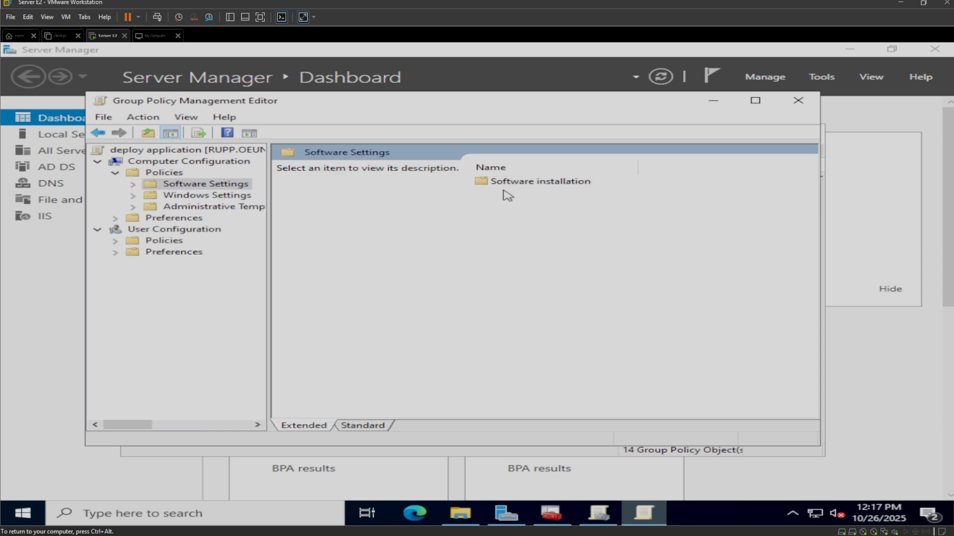
click(532, 187)
double_click(532, 186)
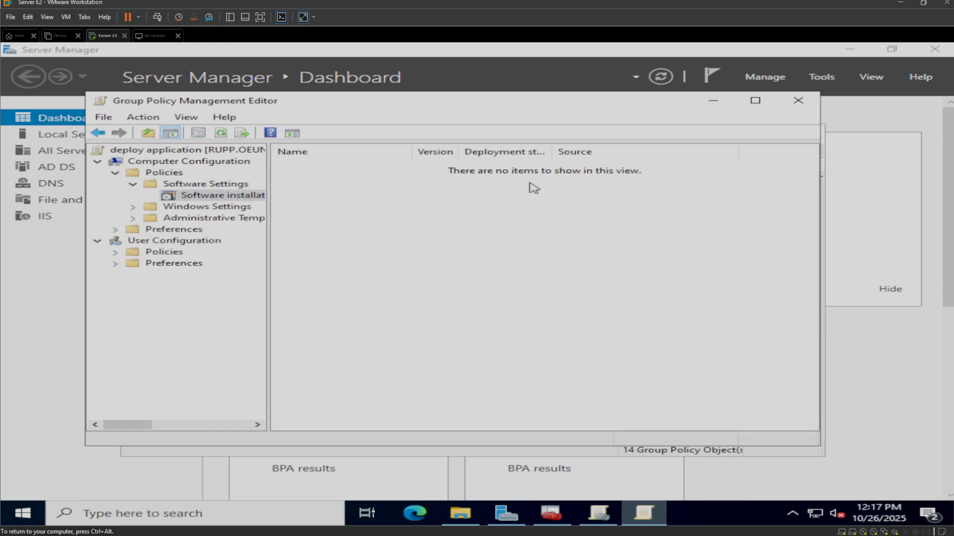
- Start adding a new package to the policy's computer Software installation
right_click(439, 202)
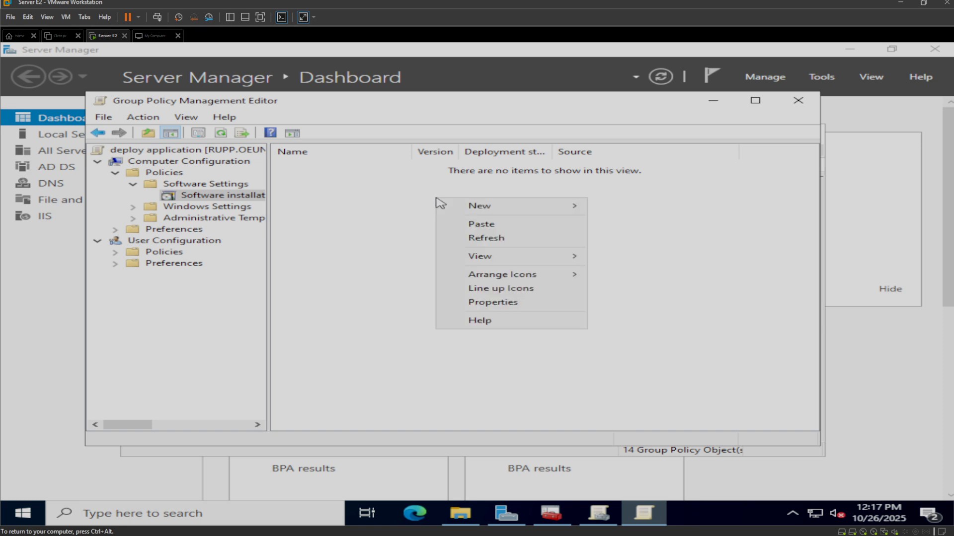
mouse_move(502, 206)
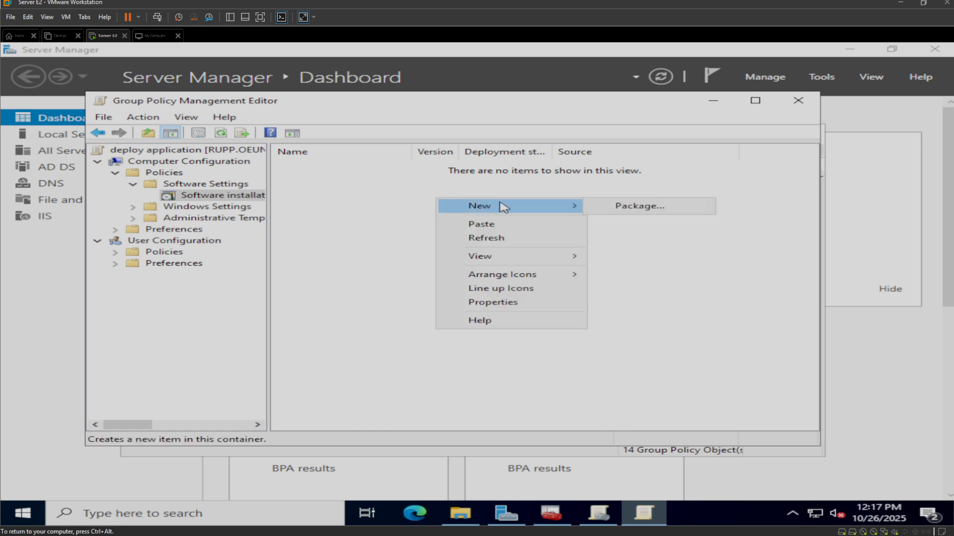
click(626, 207)
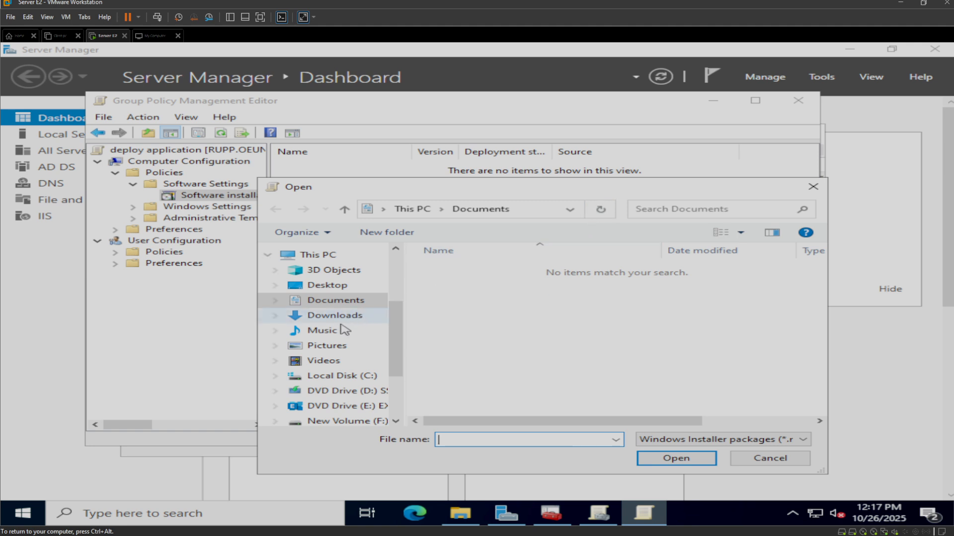
- Browse to the accounting folder inside the application folder on Local Disk (C:)
click(325, 255)
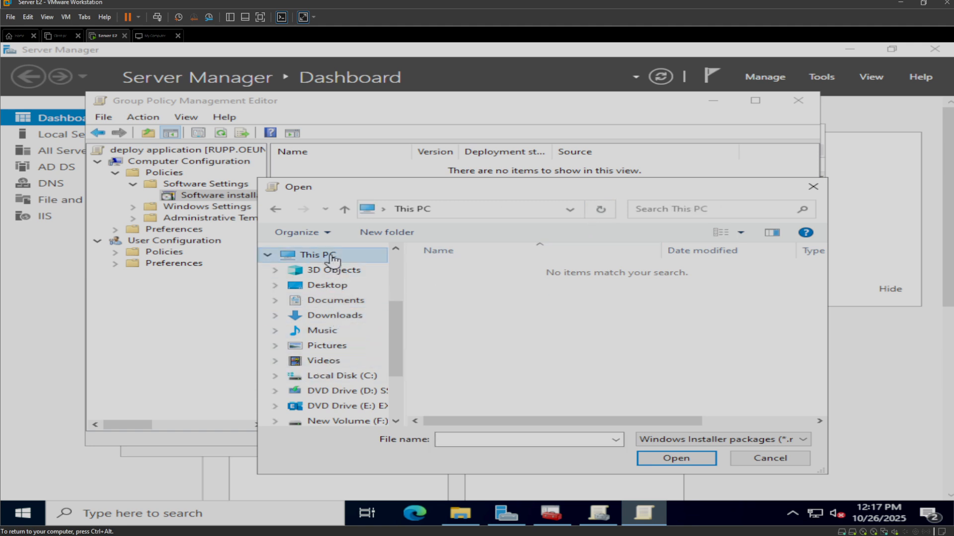
scroll(559, 368, down, 5)
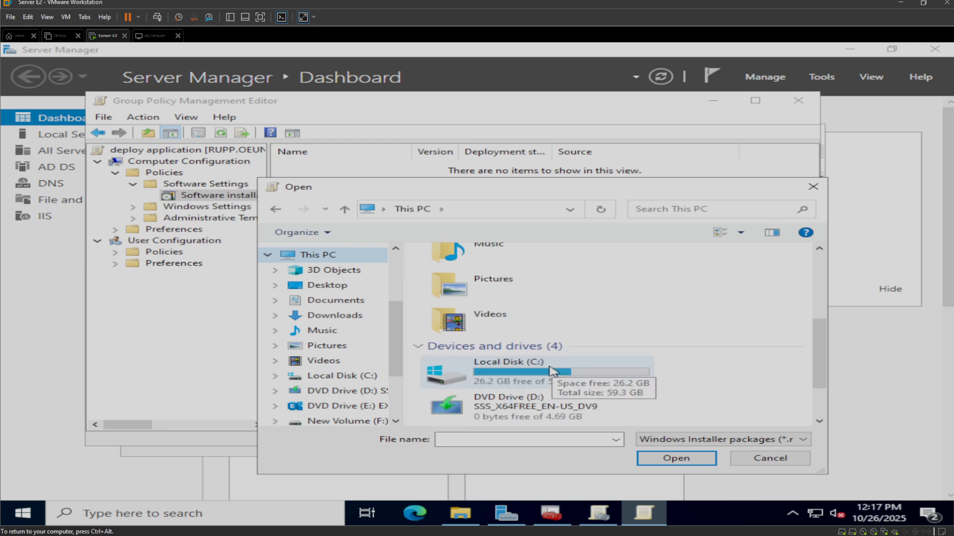
double_click(510, 363)
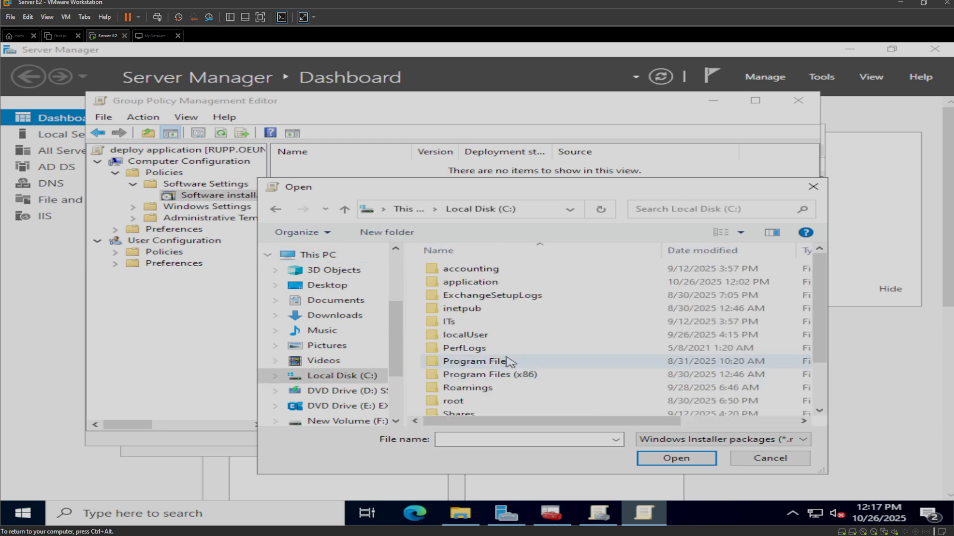
double_click(483, 282)
double_click(478, 272)
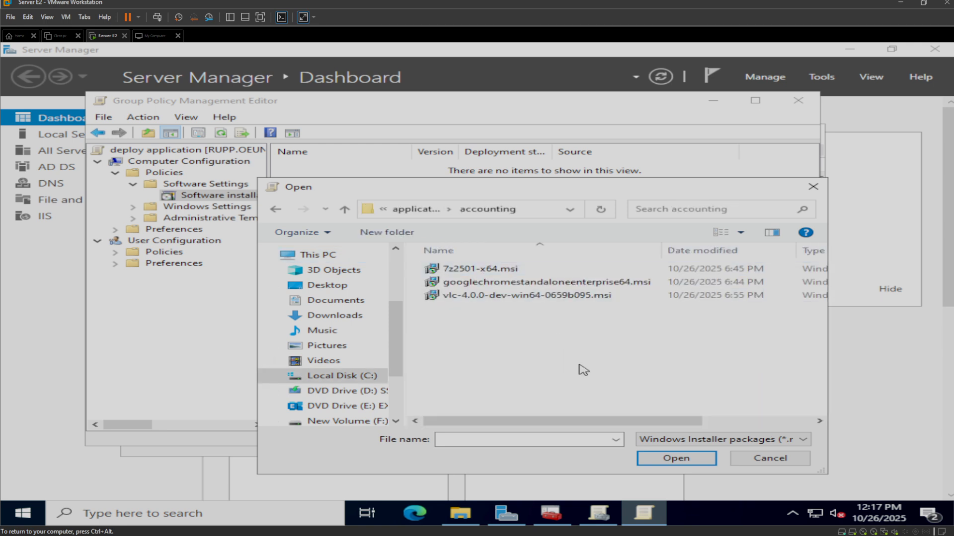
- Open the shared accounting folder through its network path \\rupp\accounting instead of the local disk
click(671, 458)
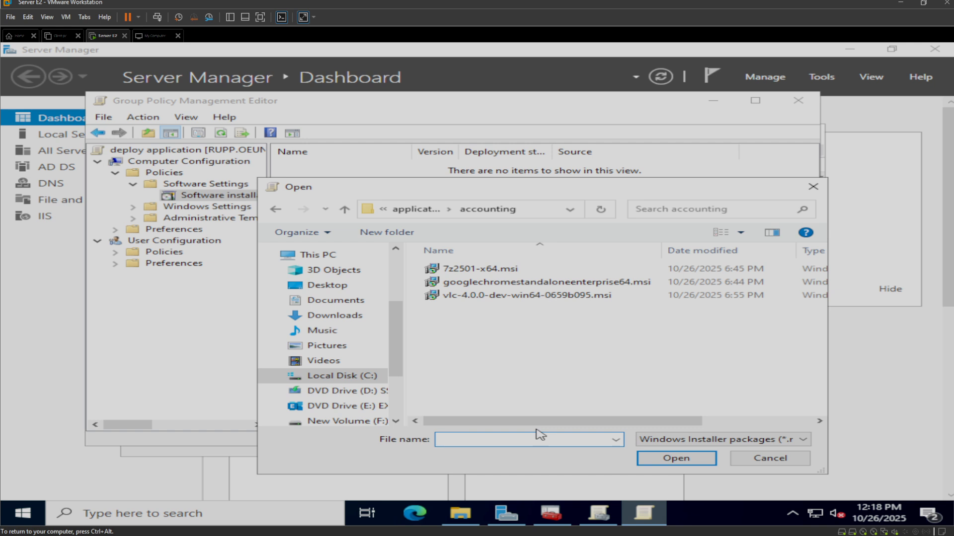
text(\\rupp\accounting)
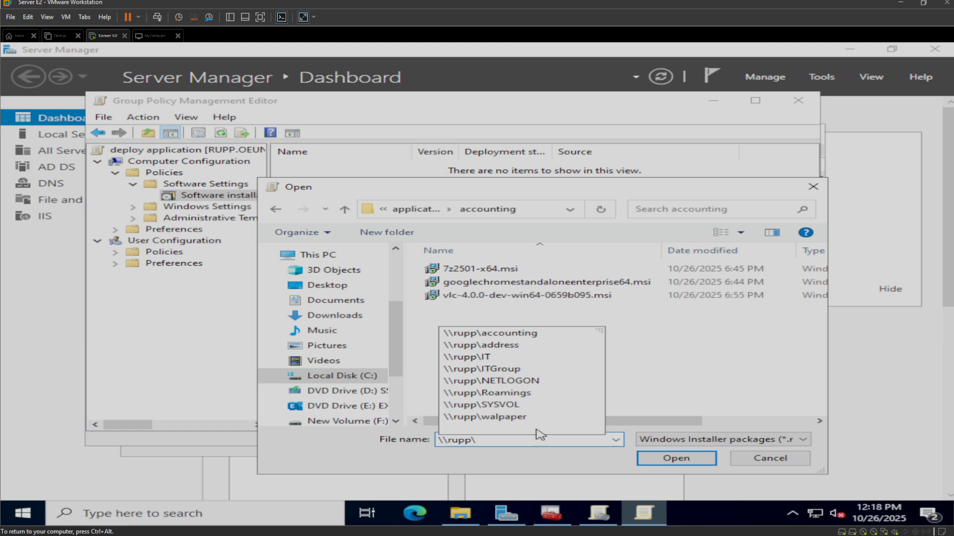
click(515, 334)
click(697, 461)
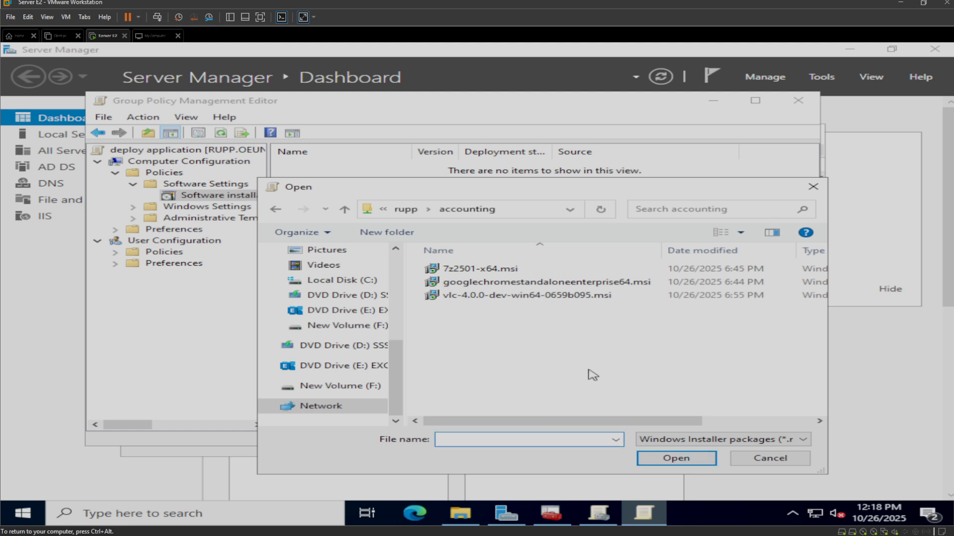
- Enter the network path \\rupp\accounting\ as the file name for the package
click(616, 440)
click(565, 442)
text(\\rupp\)
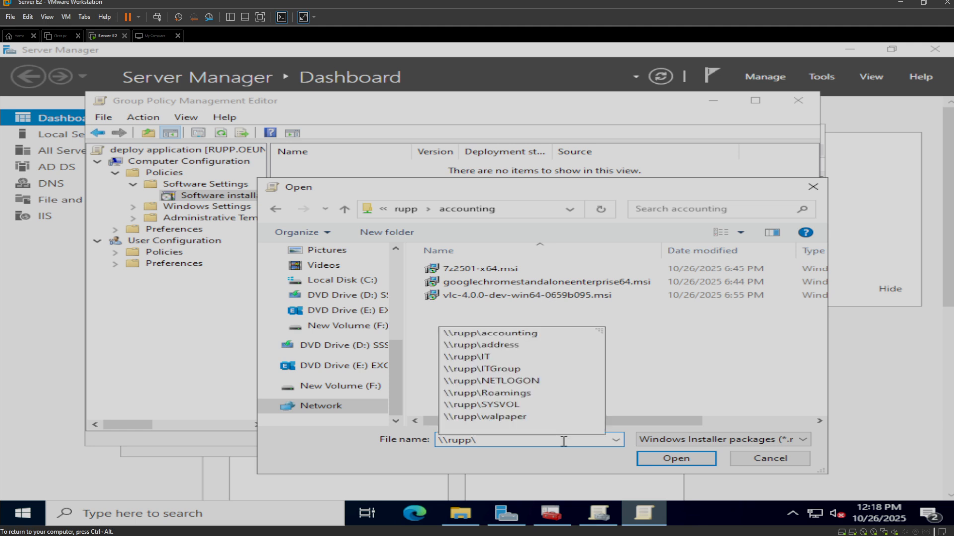
text(a)
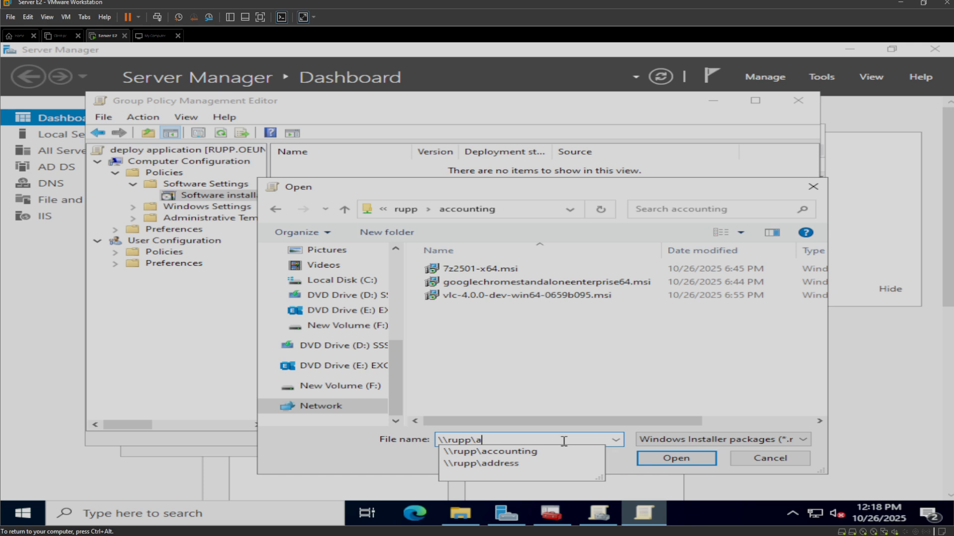
text(ccounti)
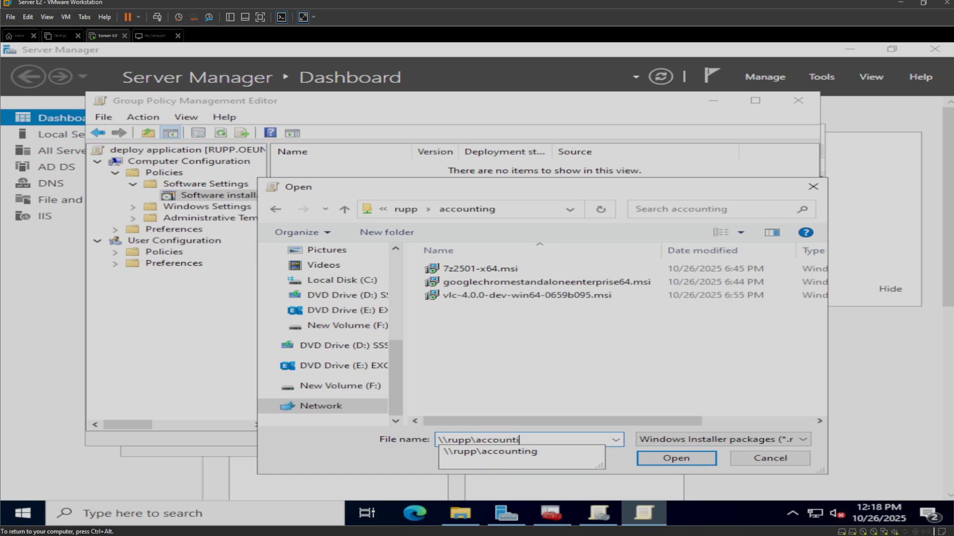
text(ng)
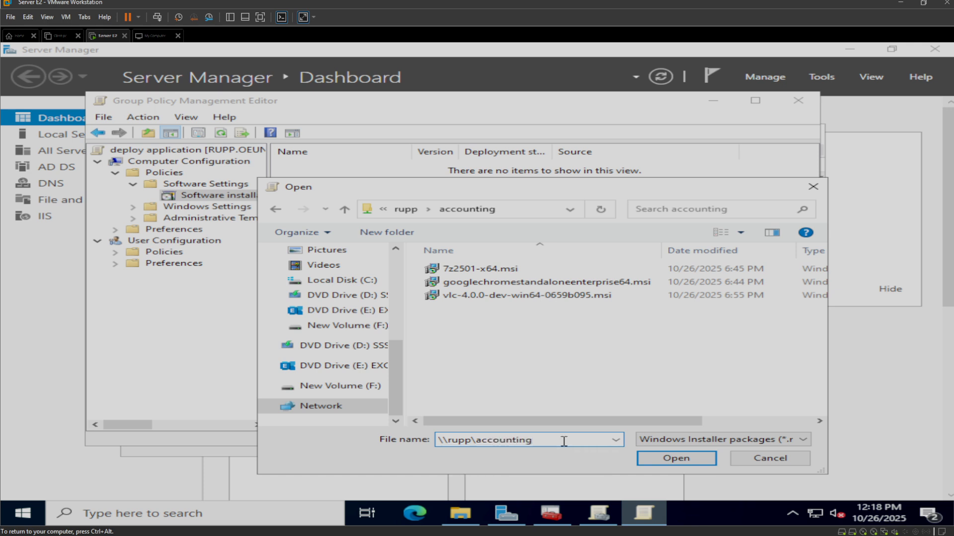
text(\)
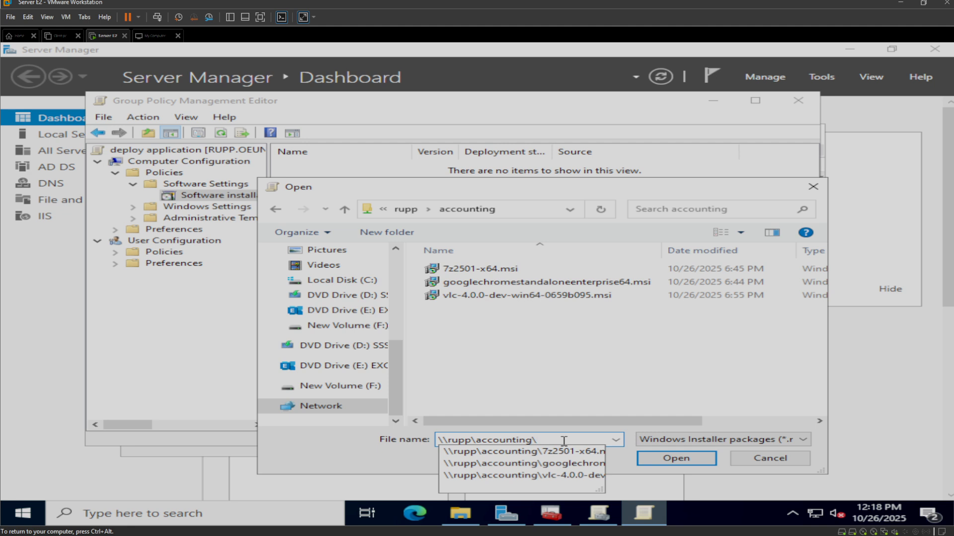
click(669, 458)
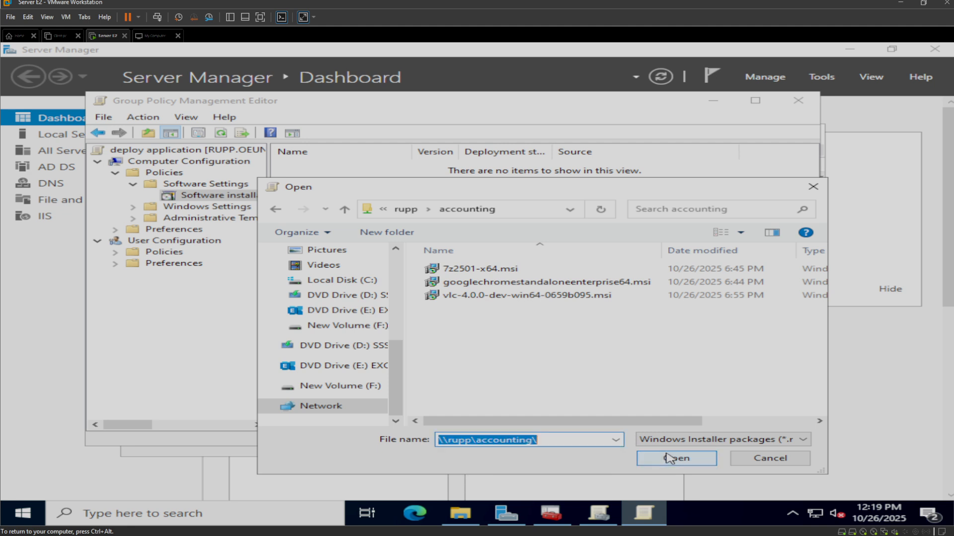
click(667, 454)
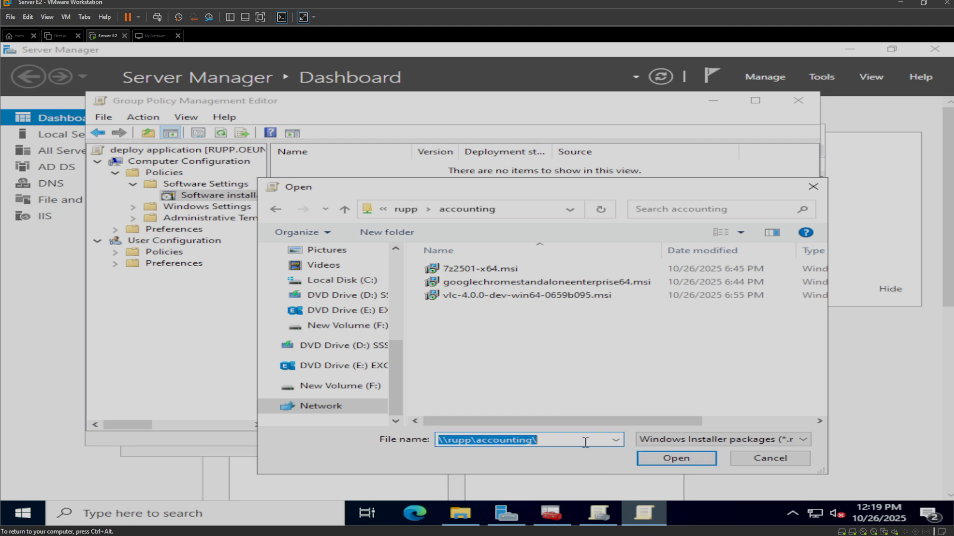
- Choose the package \\rupp\accounting\7z2501-x64.msi and deploy it with the Assigned method
click(561, 439)
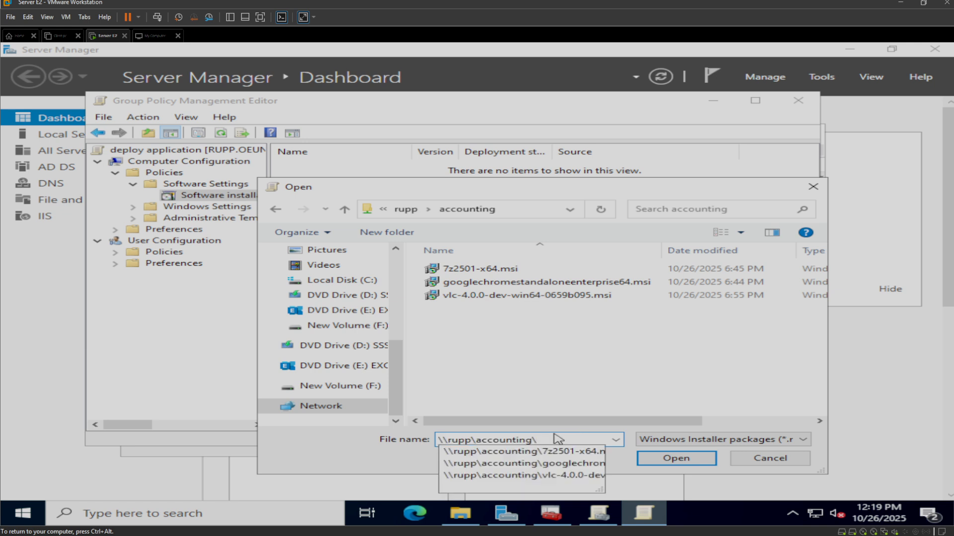
click(555, 453)
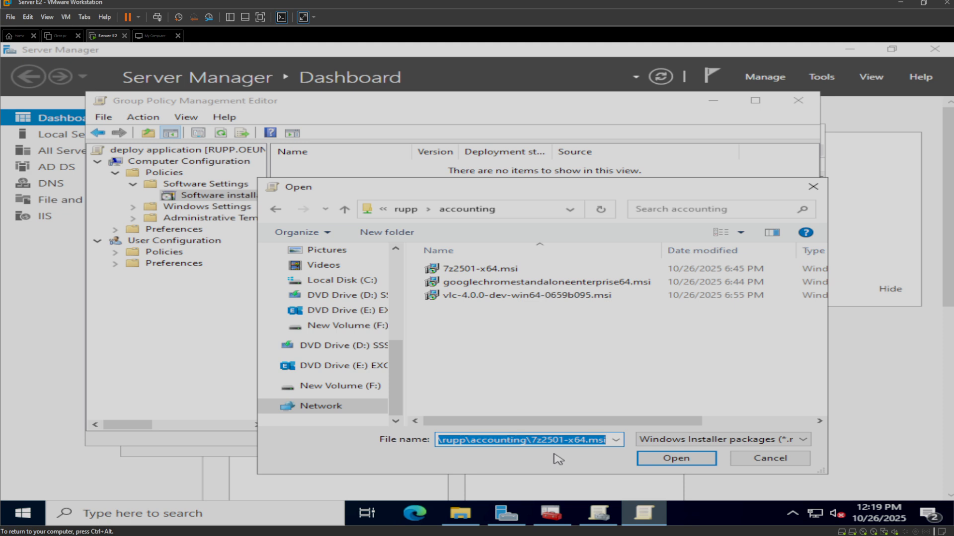
click(615, 440)
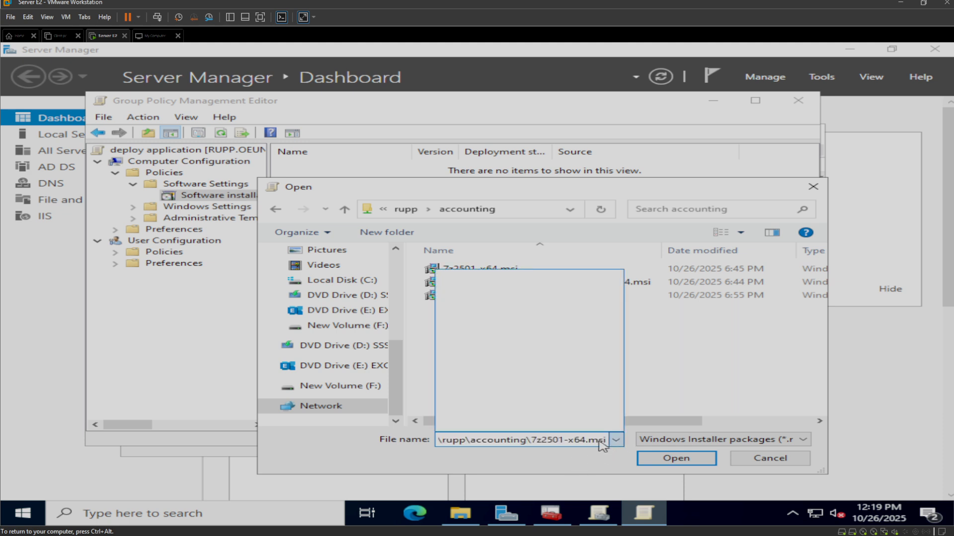
click(591, 463)
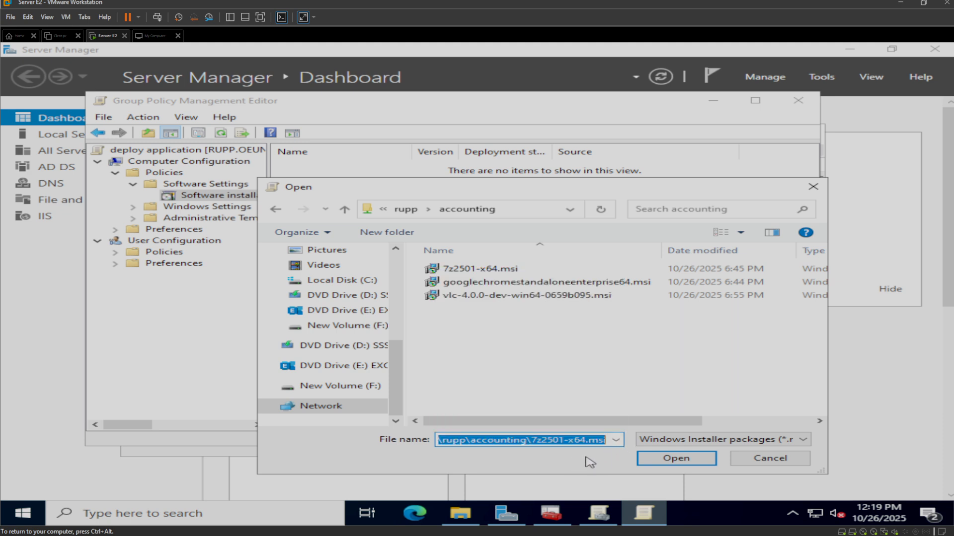
click(643, 462)
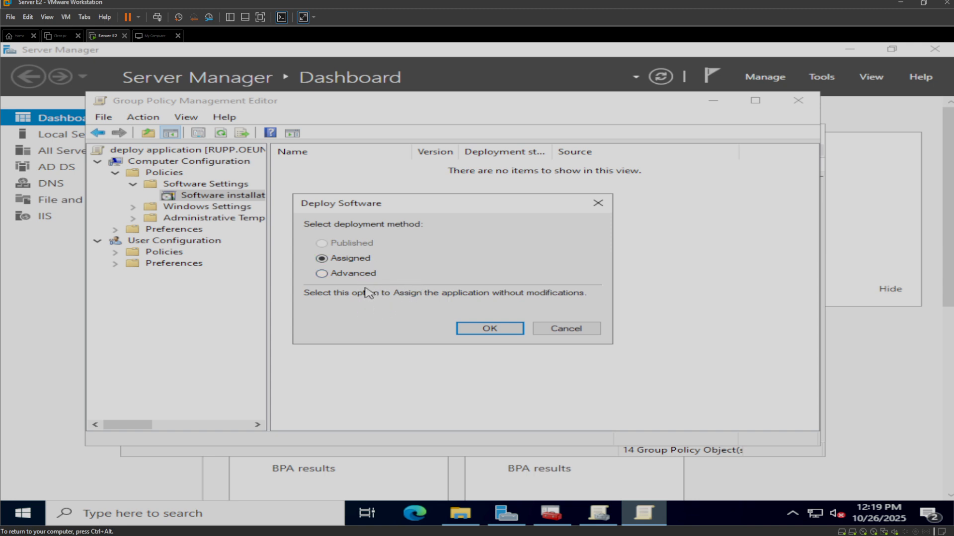
click(353, 276)
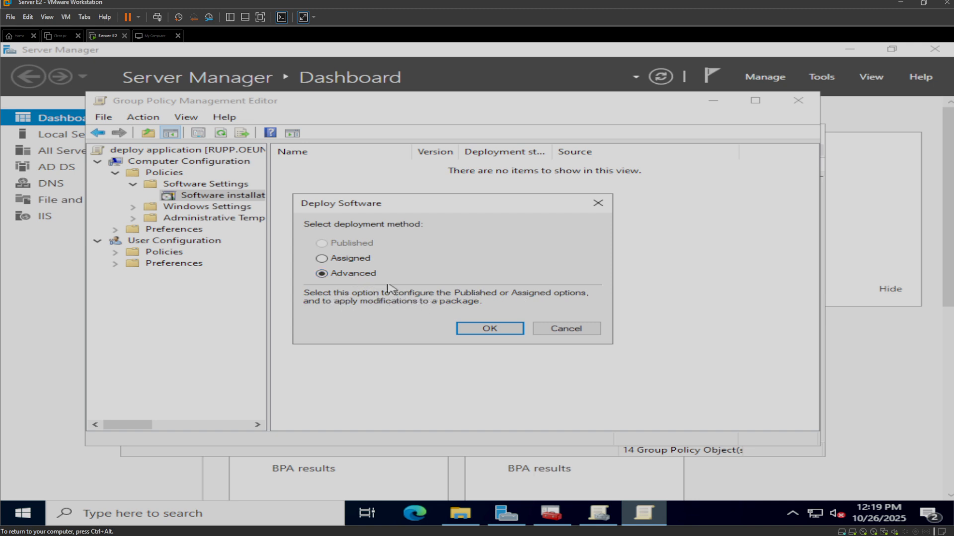
click(348, 260)
click(499, 330)
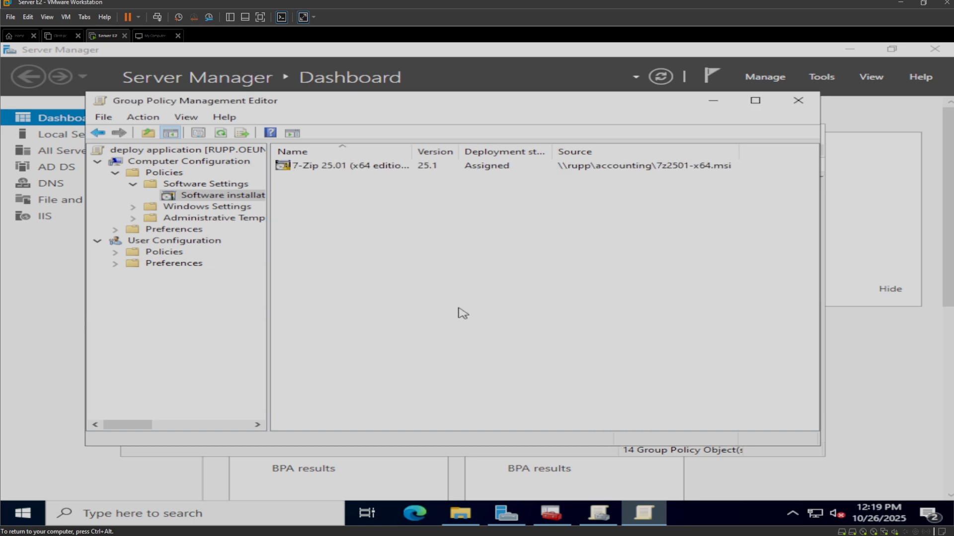
- Add googlechromestandaloneenterprise64.msi from the shared accounting folder as a new package with the Assigned deployment method
right_click(402, 240)
mouse_move(457, 247)
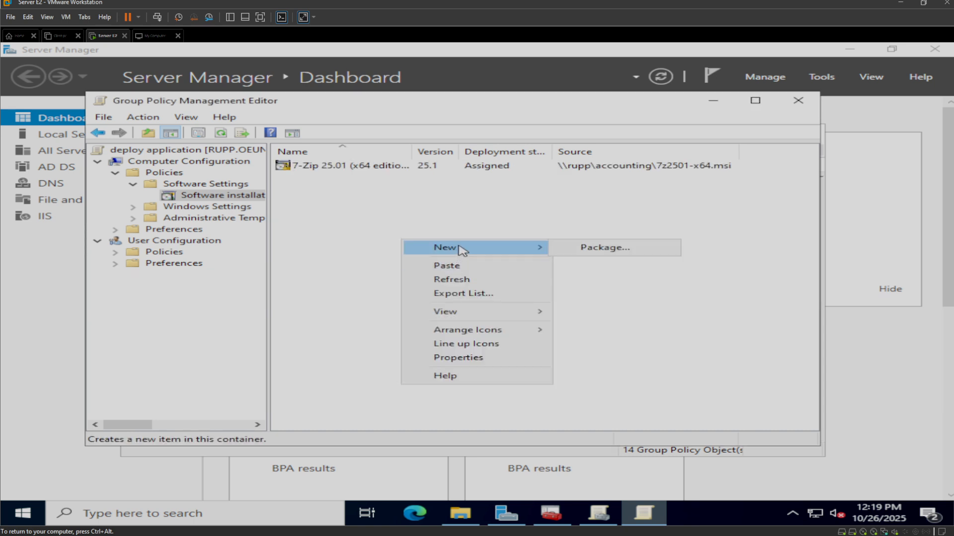
click(581, 249)
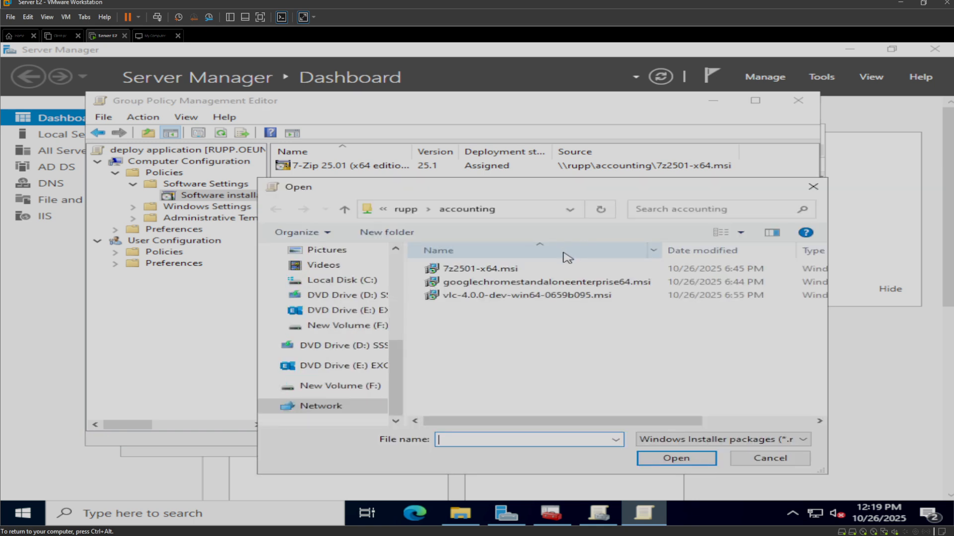
click(490, 282)
click(577, 440)
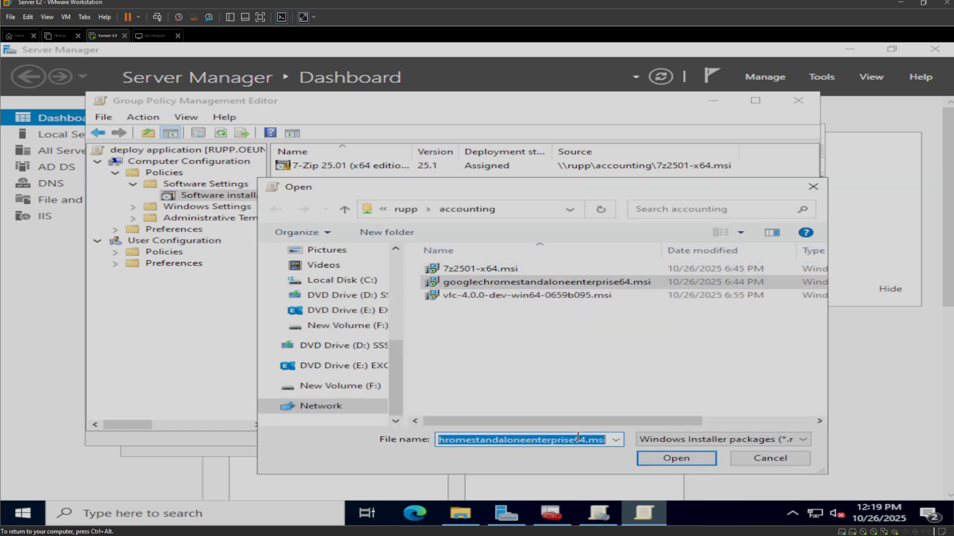
click(616, 439)
click(581, 453)
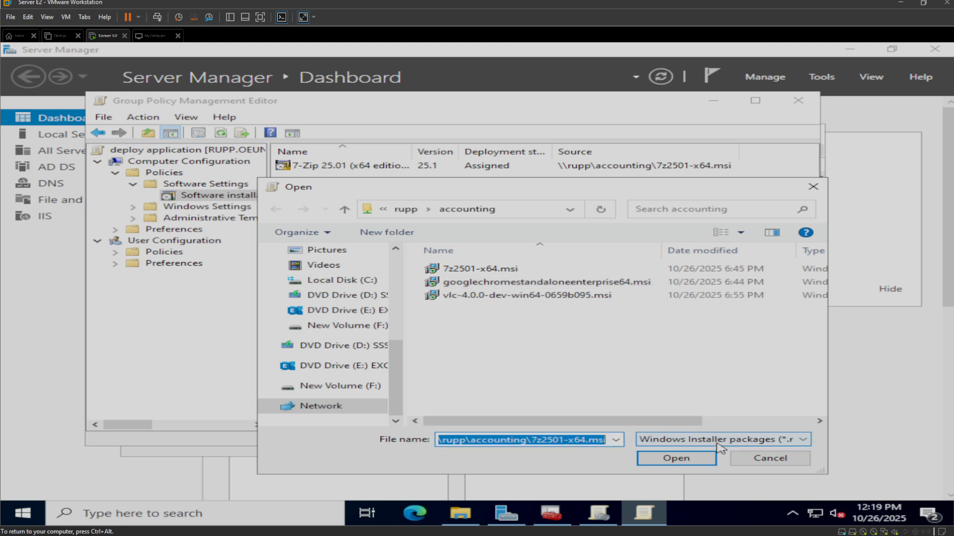
click(525, 283)
click(662, 453)
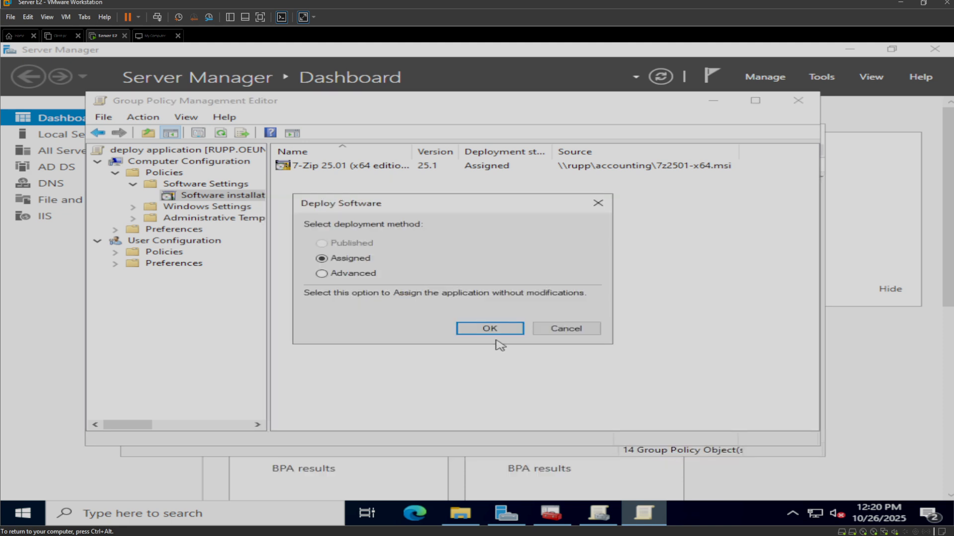
click(475, 329)
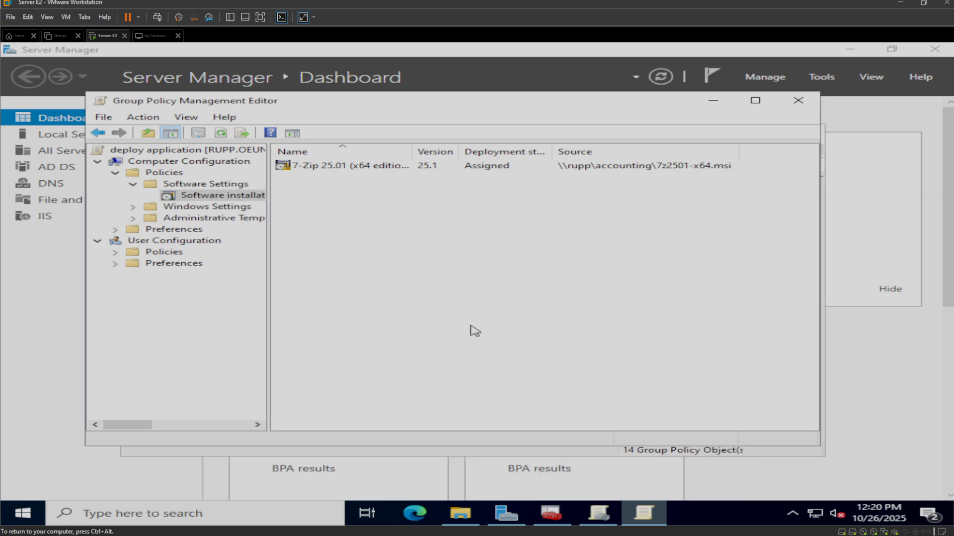
- Try to add vlc-4.0.0-dev-win64-0659b095.msi from the shared accounting folder as an Assigned package
right_click(381, 263)
mouse_move(447, 276)
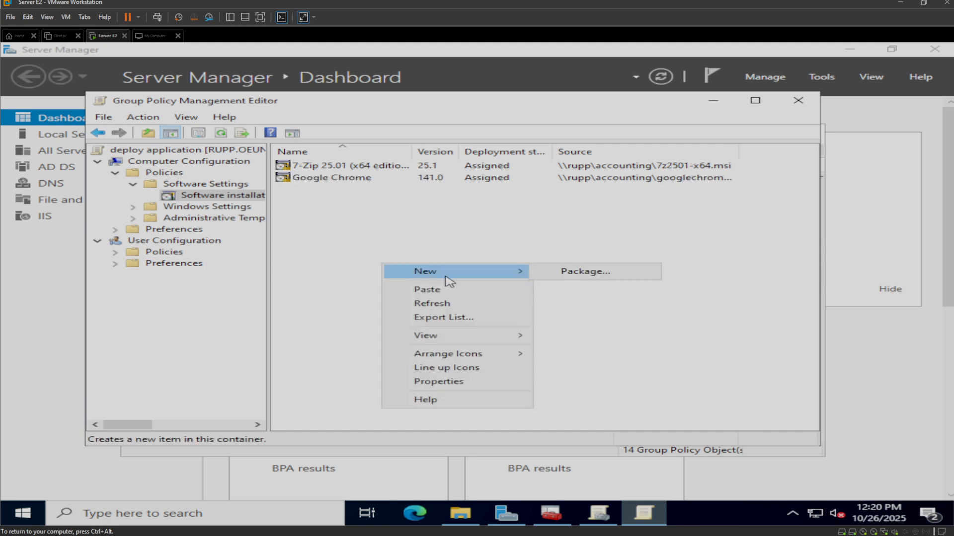
click(591, 272)
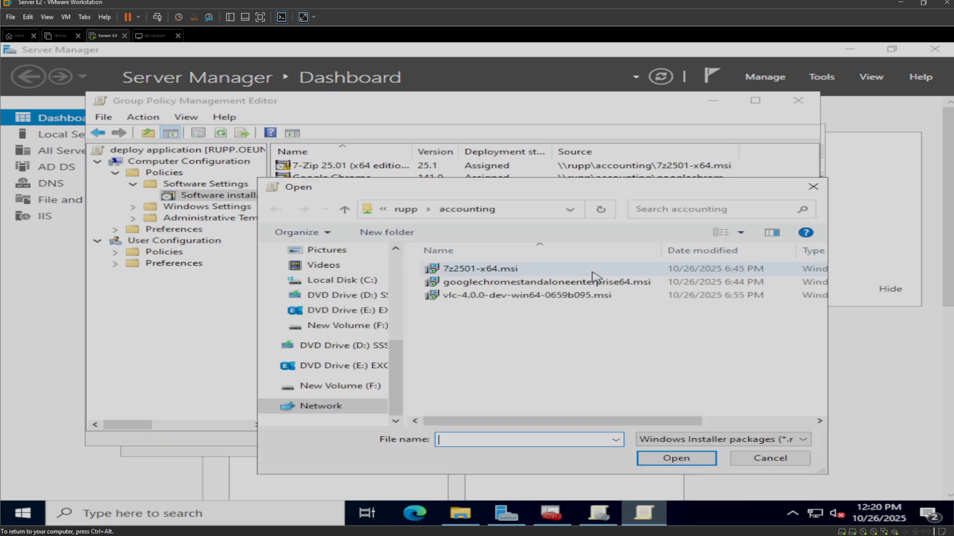
click(507, 298)
click(703, 459)
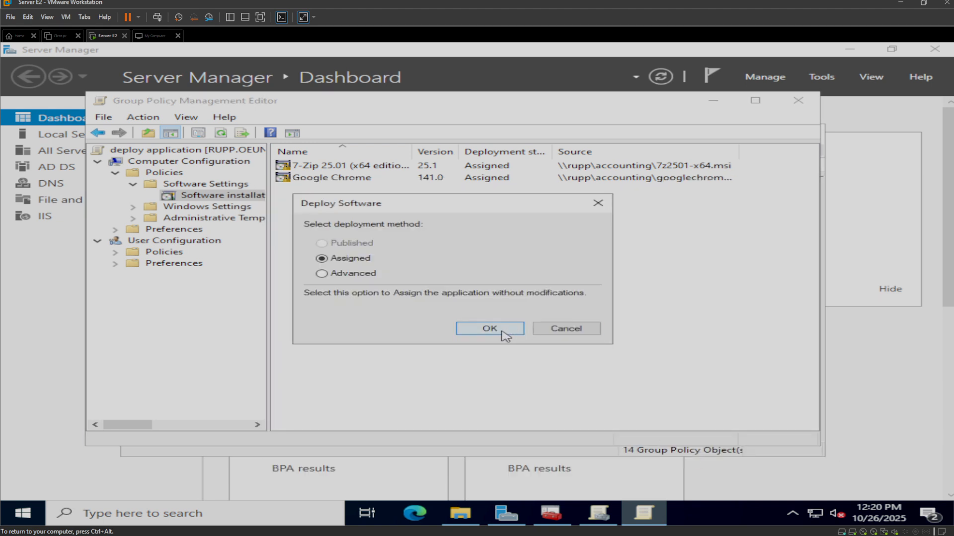
click(505, 337)
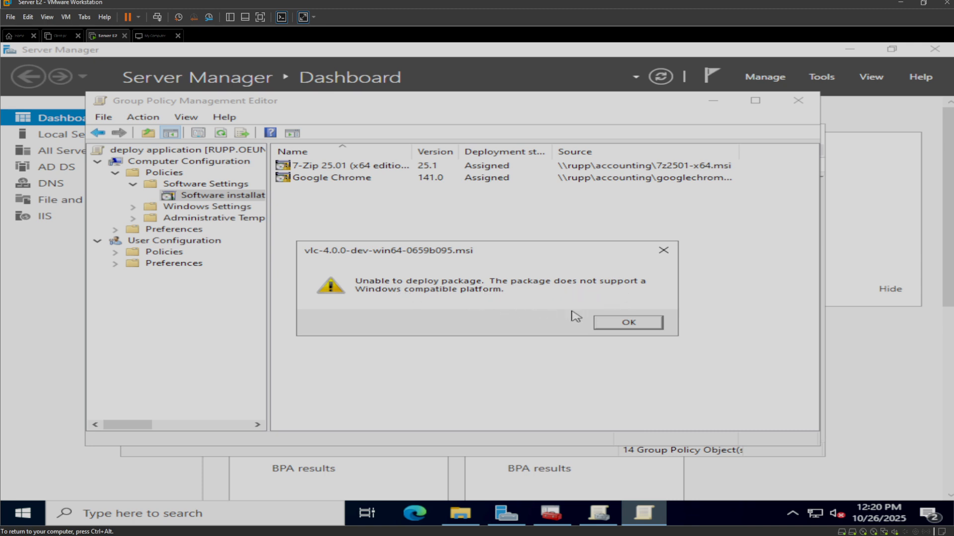
click(630, 323)
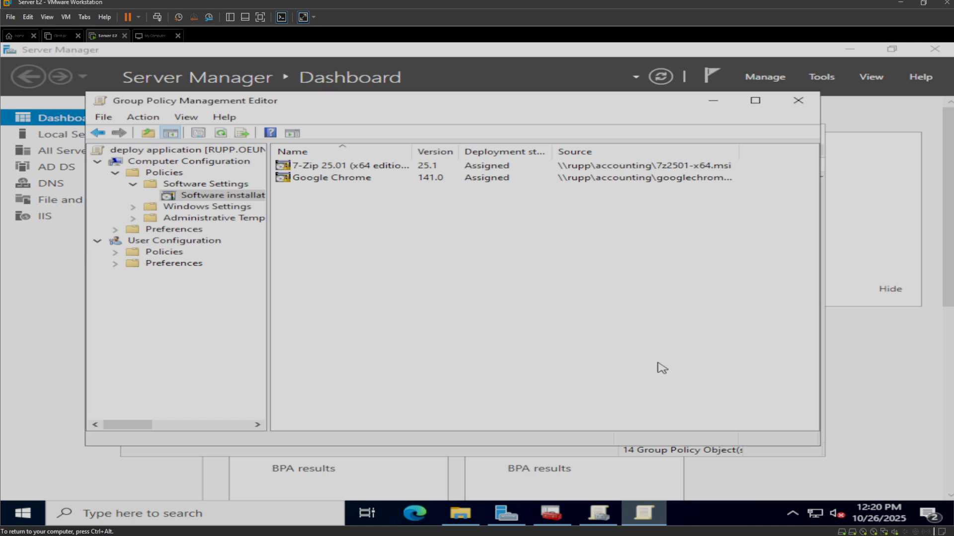
- Try again to add the package \\rupp\accounting\vlc-4.0.0-dev-win64-0659b095.msi, choosing its path from the previously used file names
right_click(407, 301)
mouse_move(447, 311)
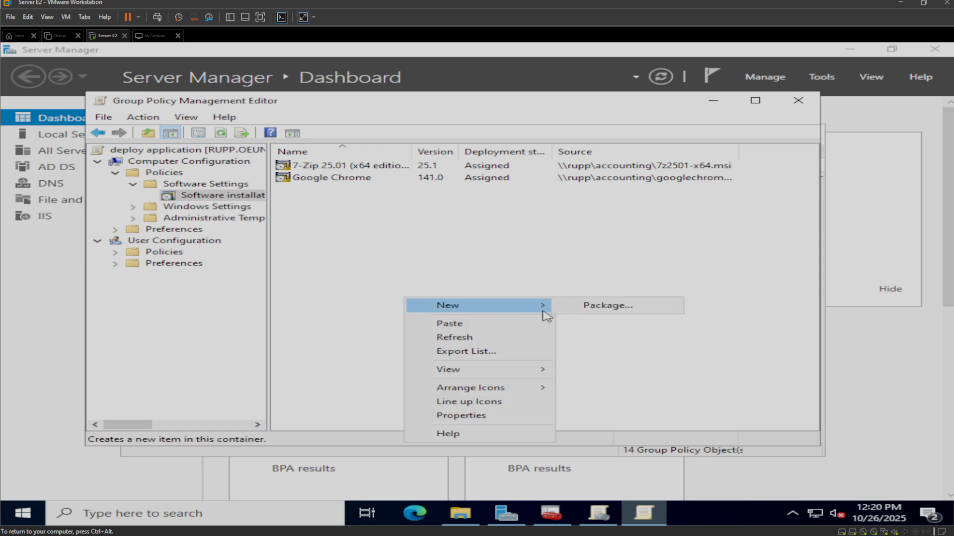
click(594, 305)
click(546, 297)
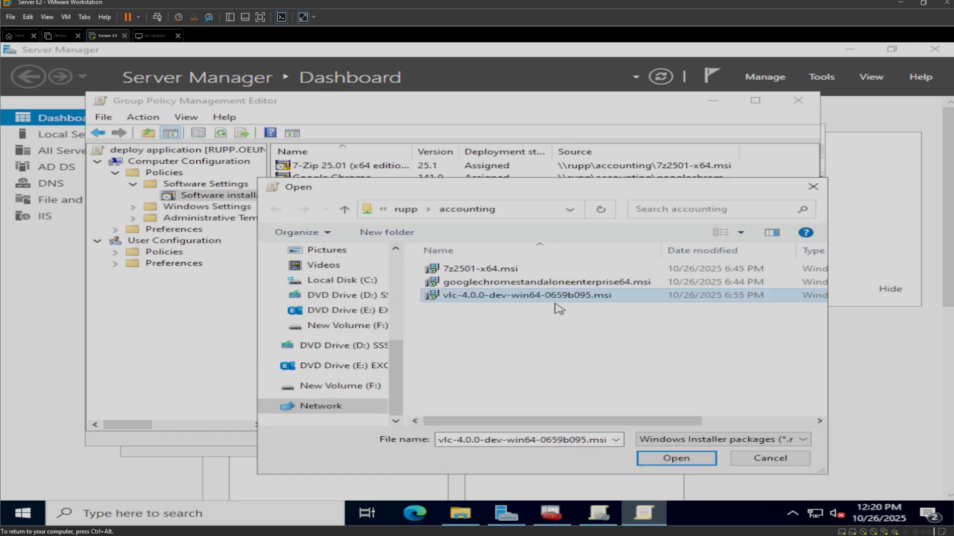
double_click(604, 439)
click(616, 440)
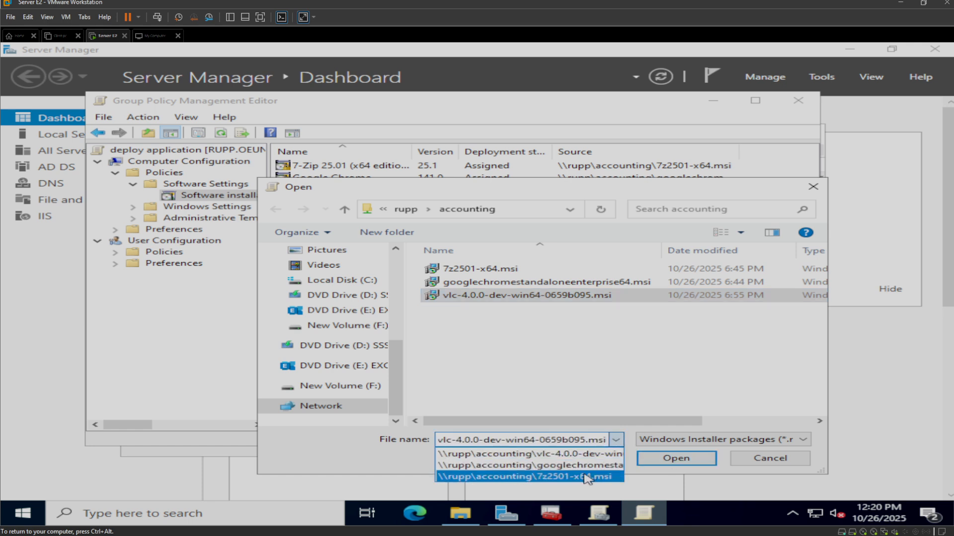
click(585, 454)
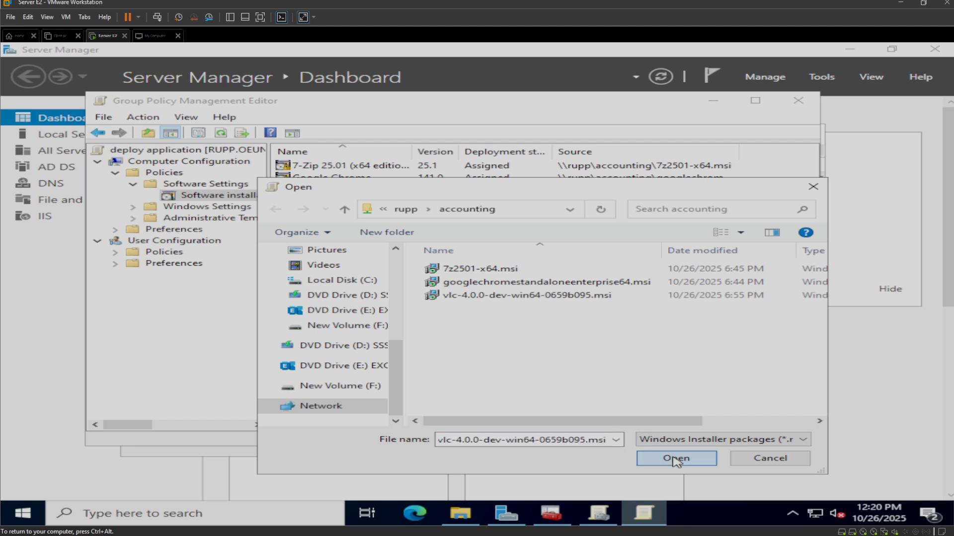
click(676, 459)
click(490, 328)
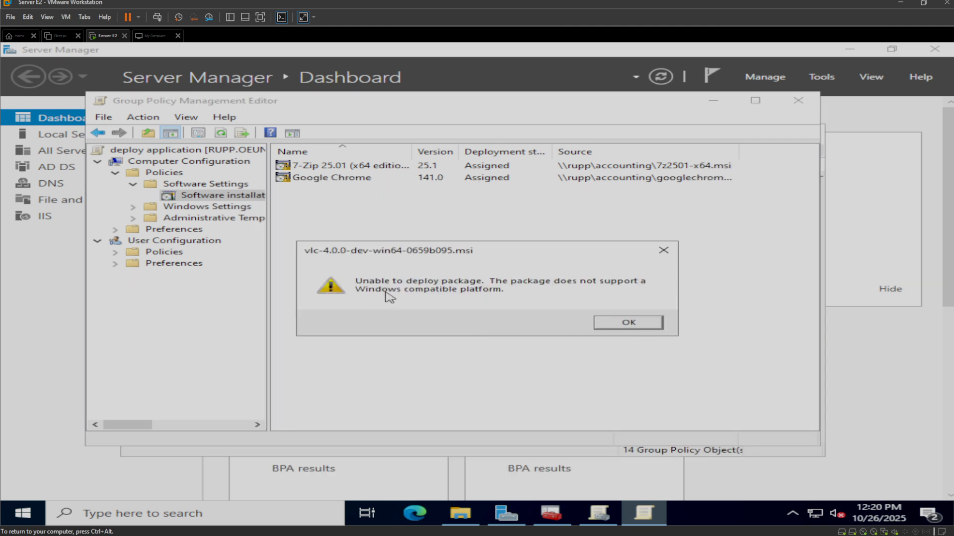
click(653, 323)
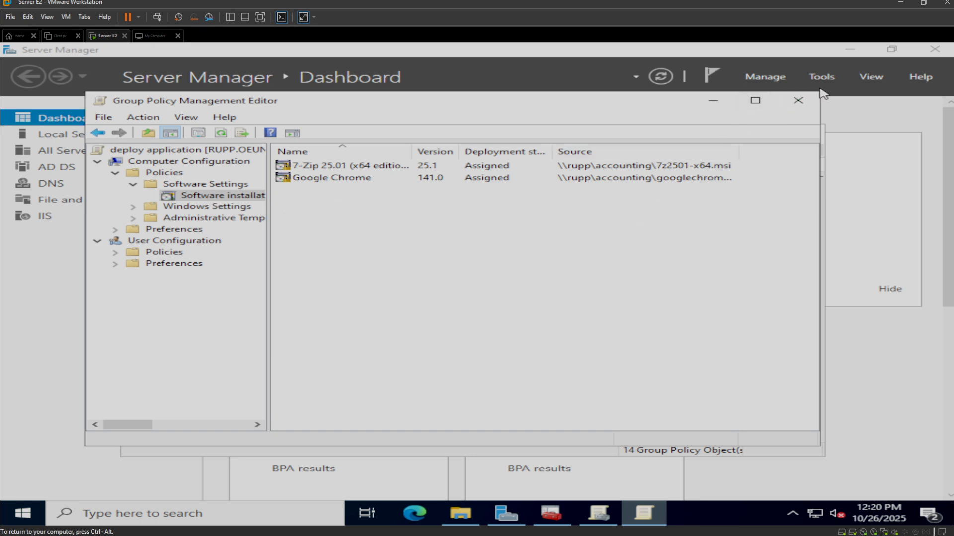
- Link the existing "deploy application" GPO to the domain and close the group policy and server management windows
click(800, 101)
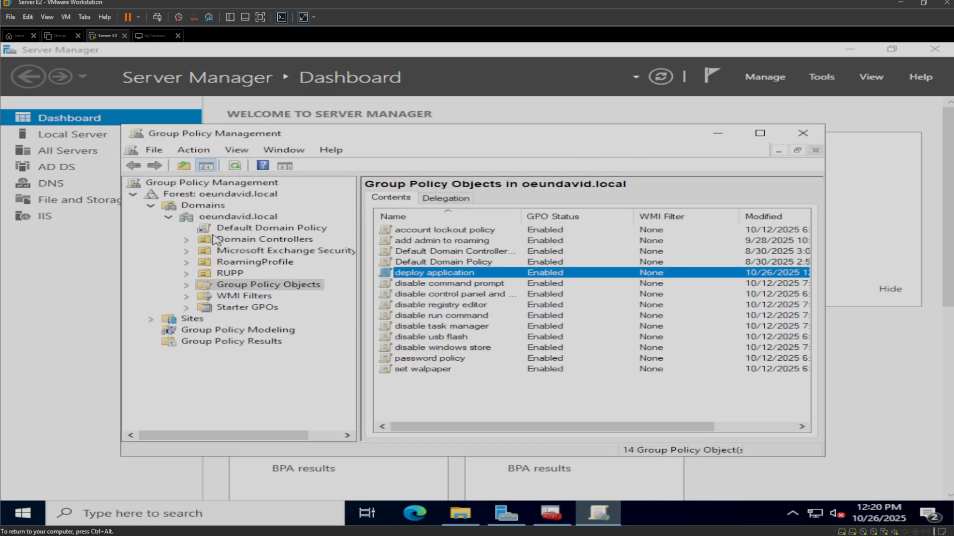
right_click(215, 218)
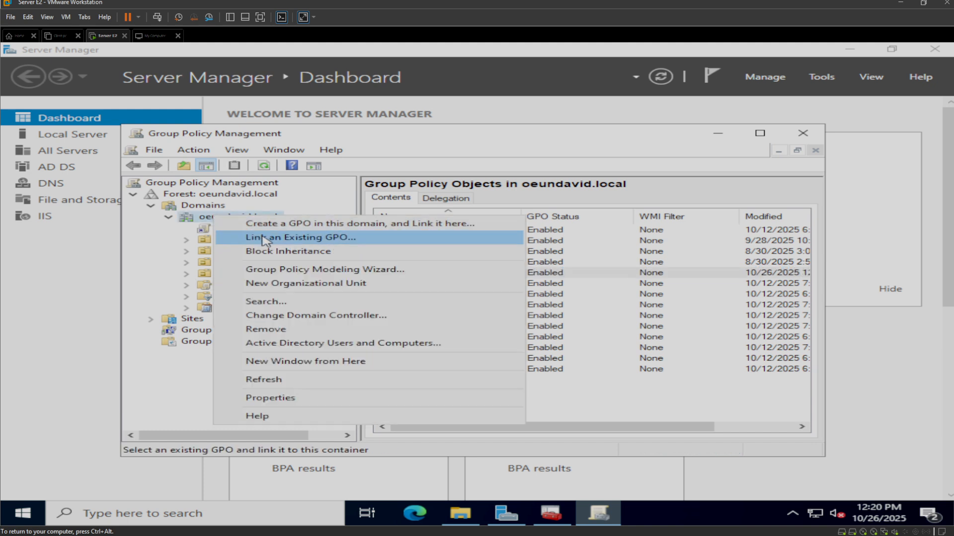
click(285, 240)
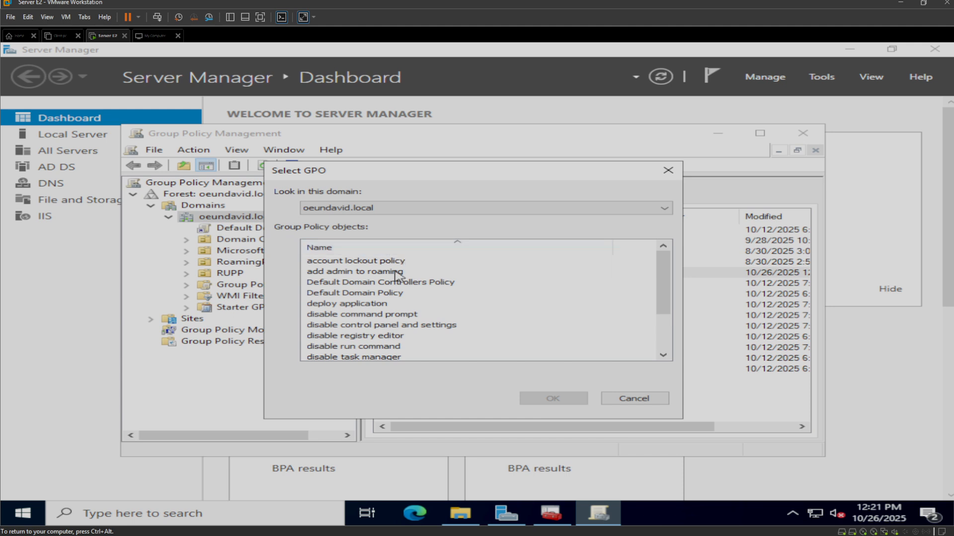
click(361, 303)
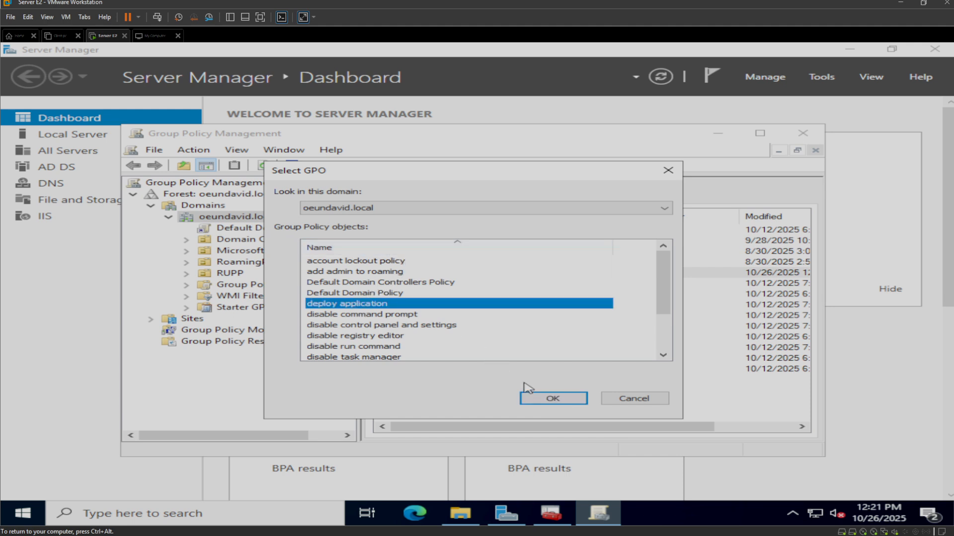
click(549, 399)
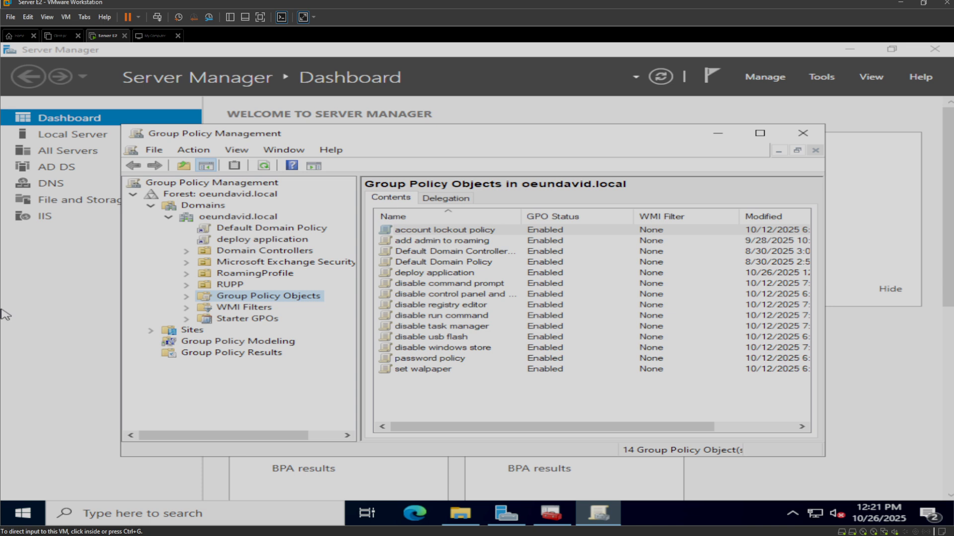
click(803, 133)
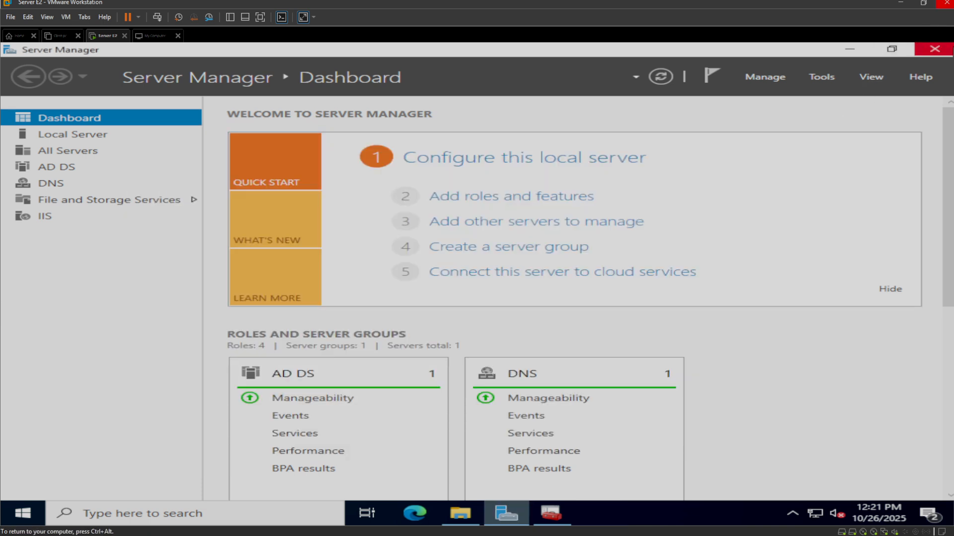
click(949, 52)
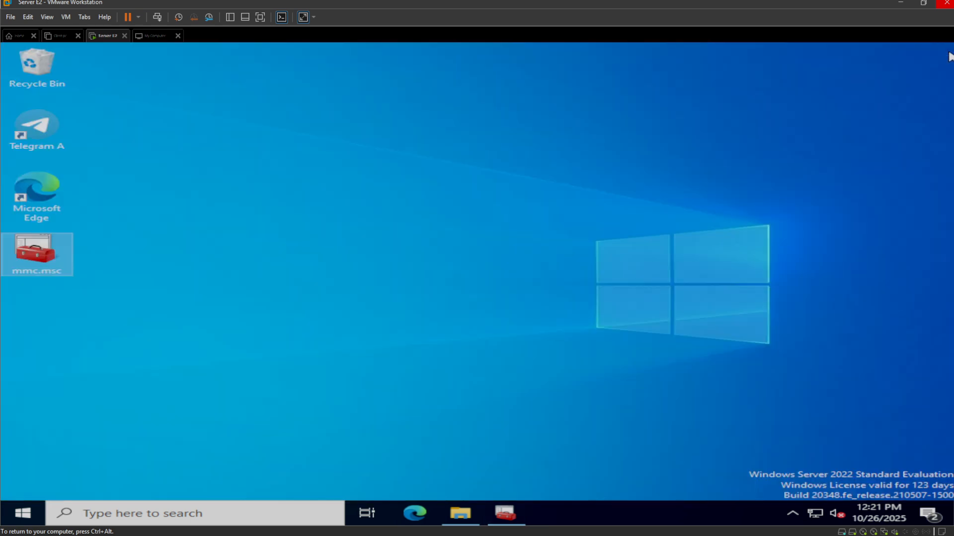
- Open Command Prompt on the server and run gpupdate /force
click(239, 520)
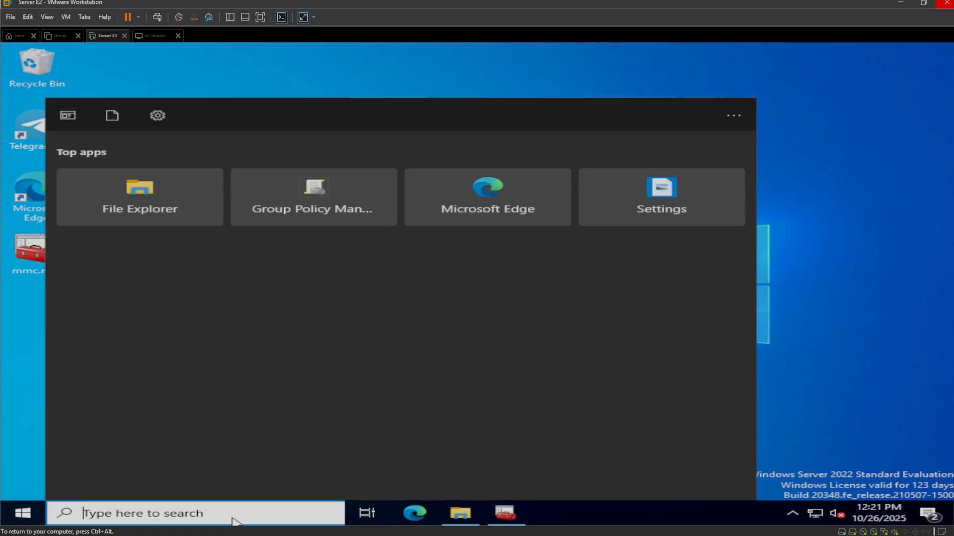
text(cmd)
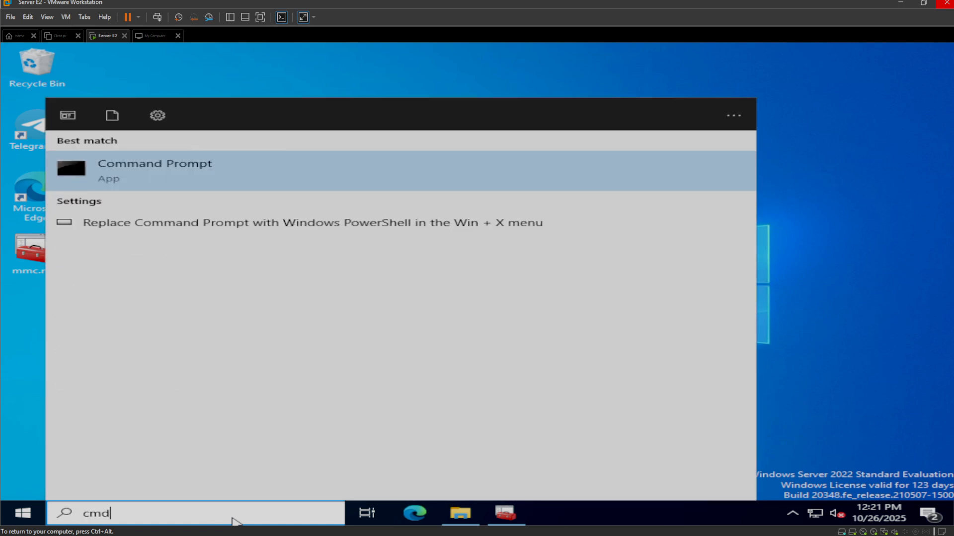
key(Return)
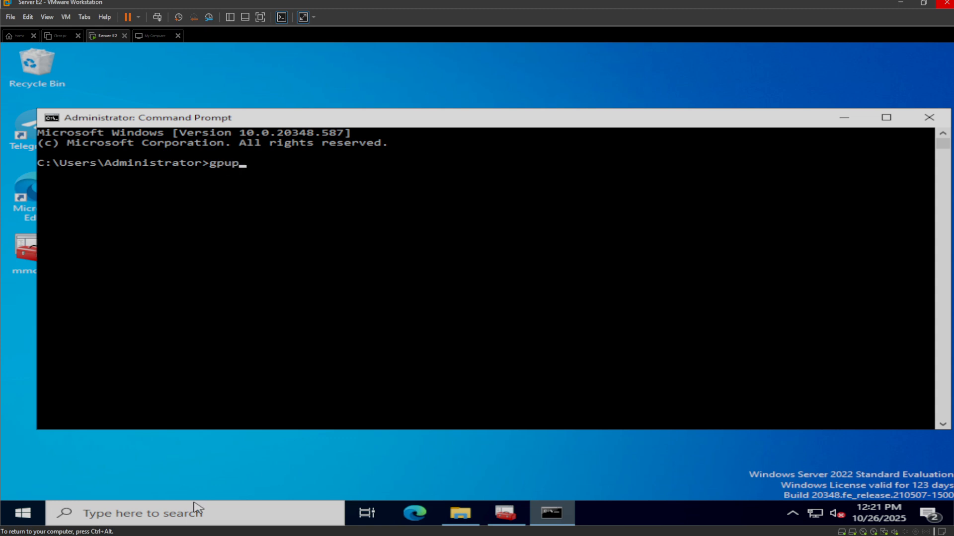
text(ate)
text(ce)
key(Return)
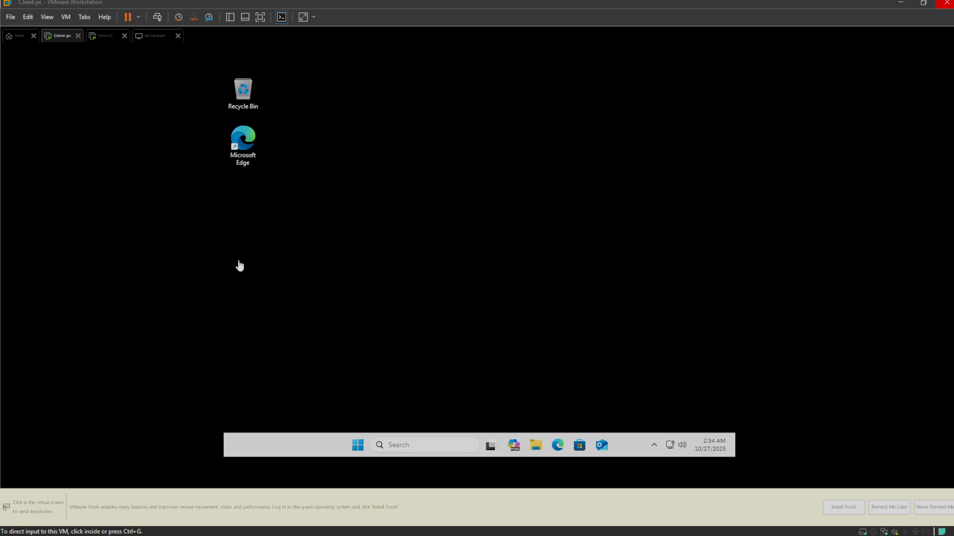
- Sign in to the Client pc virtual machine with the domain user's account password
click(368, 272)
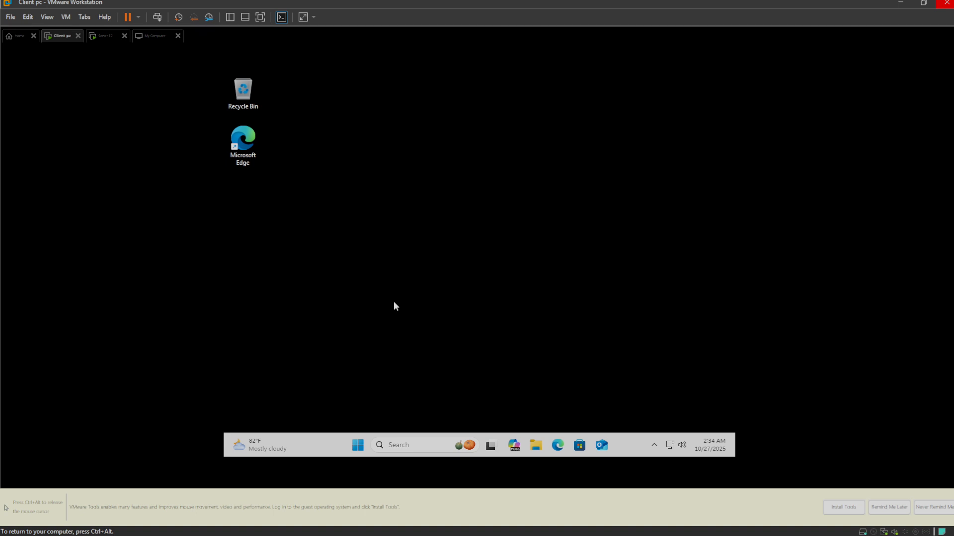
key(ctrl+alt)
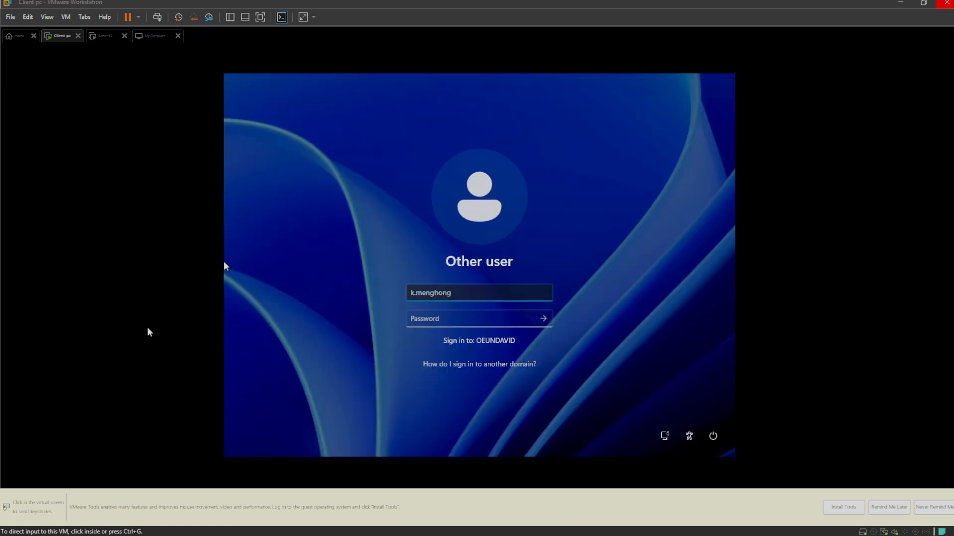
click(438, 317)
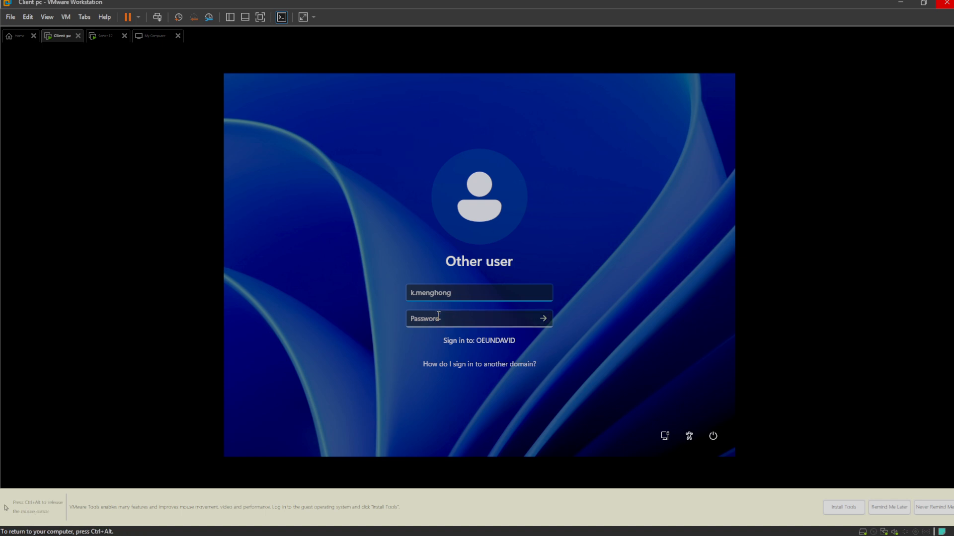
click(438, 316)
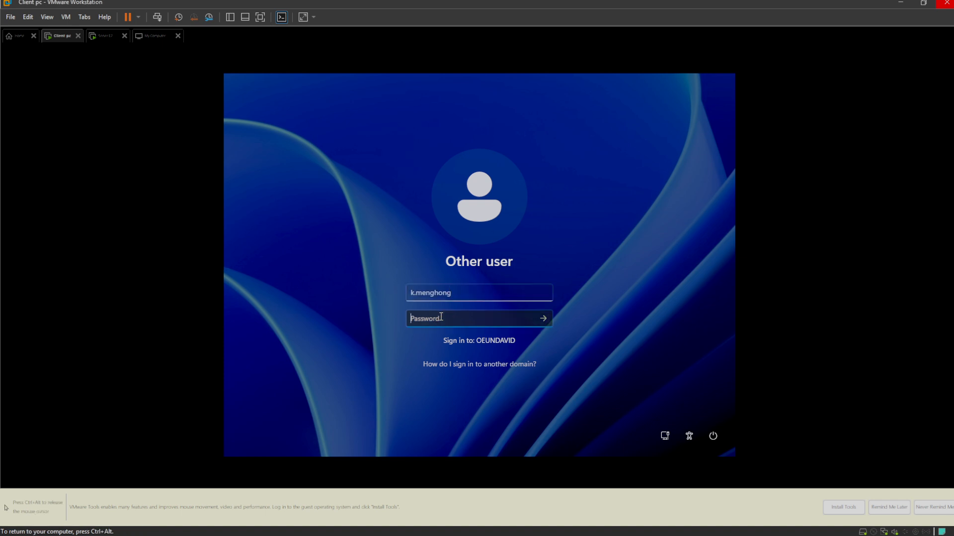
text(••••••••••)
key(Return)
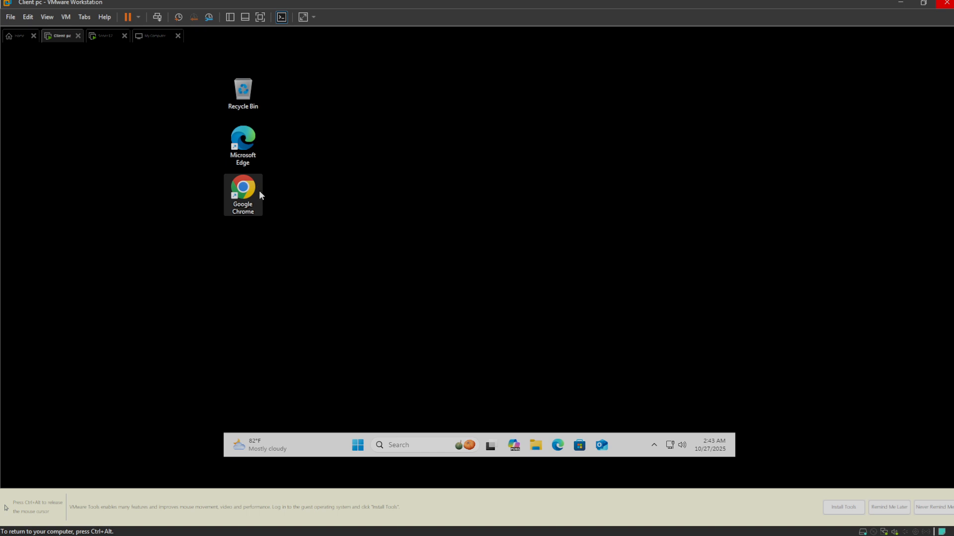
- Open C:\Program Files\7-Zip on the client and examine the installed files
click(536, 446)
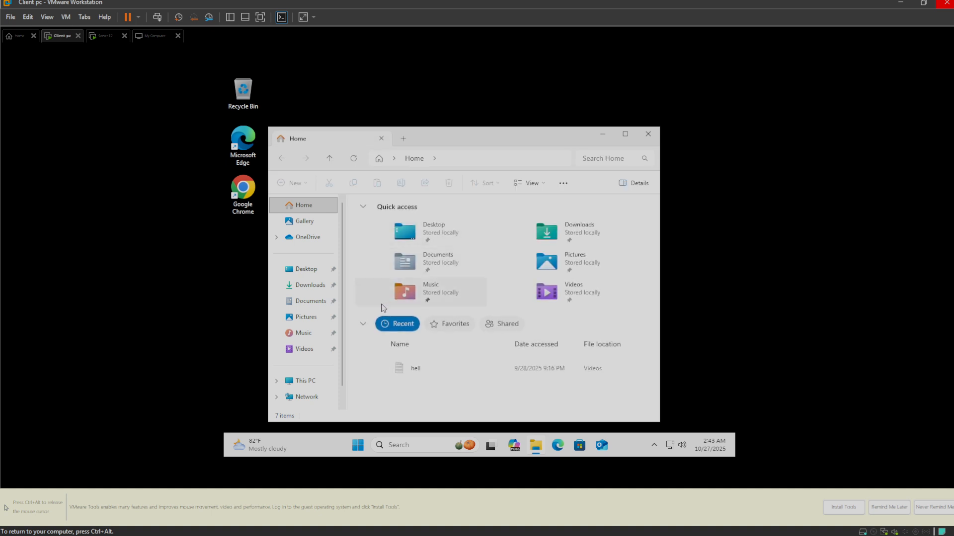
click(305, 381)
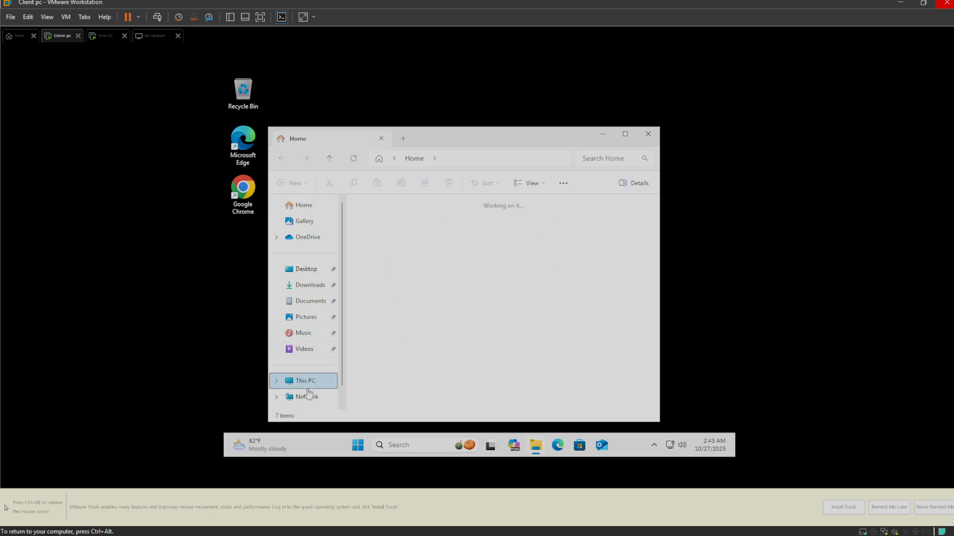
double_click(430, 228)
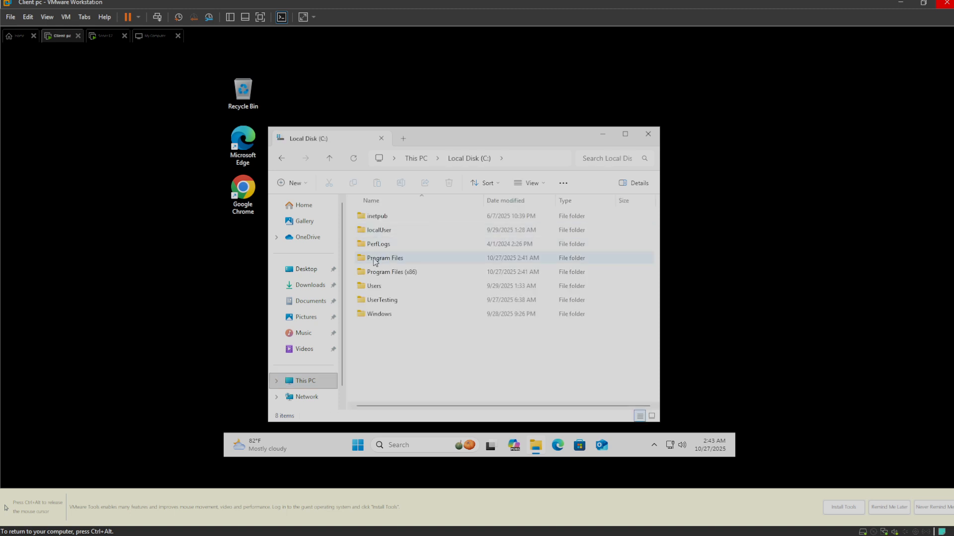
double_click(374, 260)
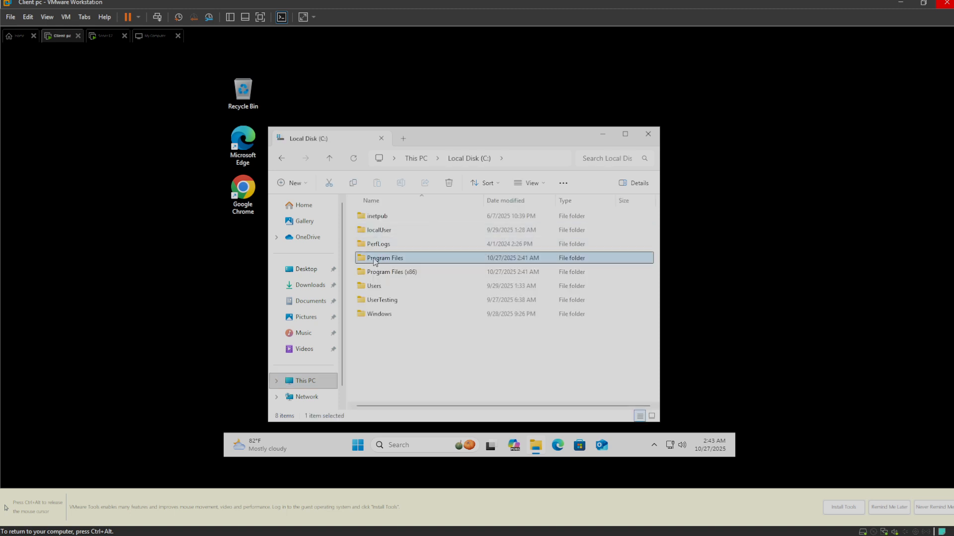
double_click(374, 217)
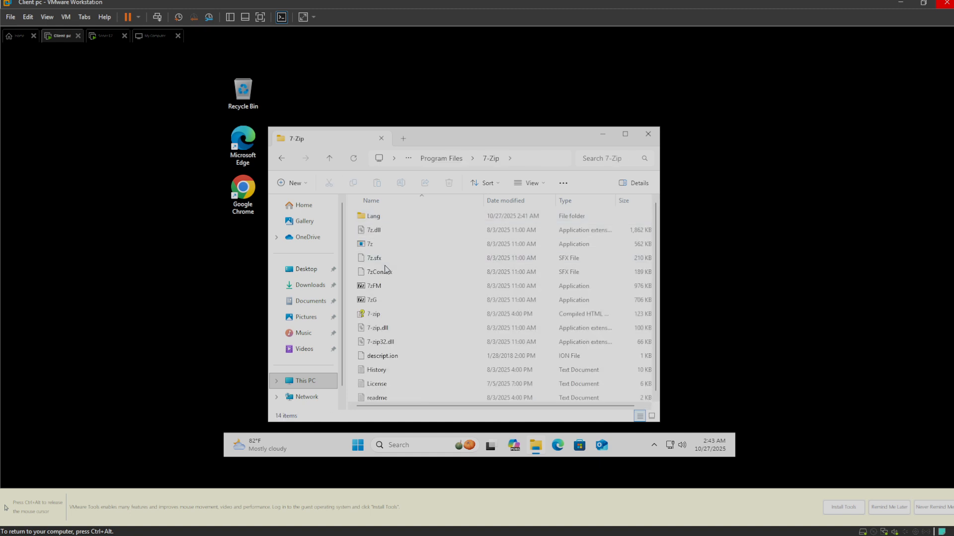
scroll(374, 269, down, 1)
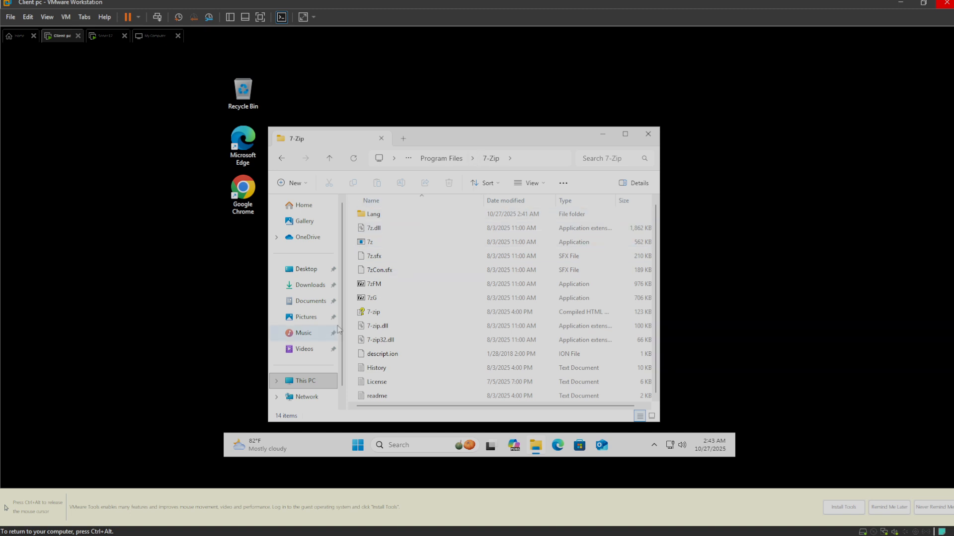
- Search the client for "7" and open the file location of 7-Zip File Manager
click(396, 450)
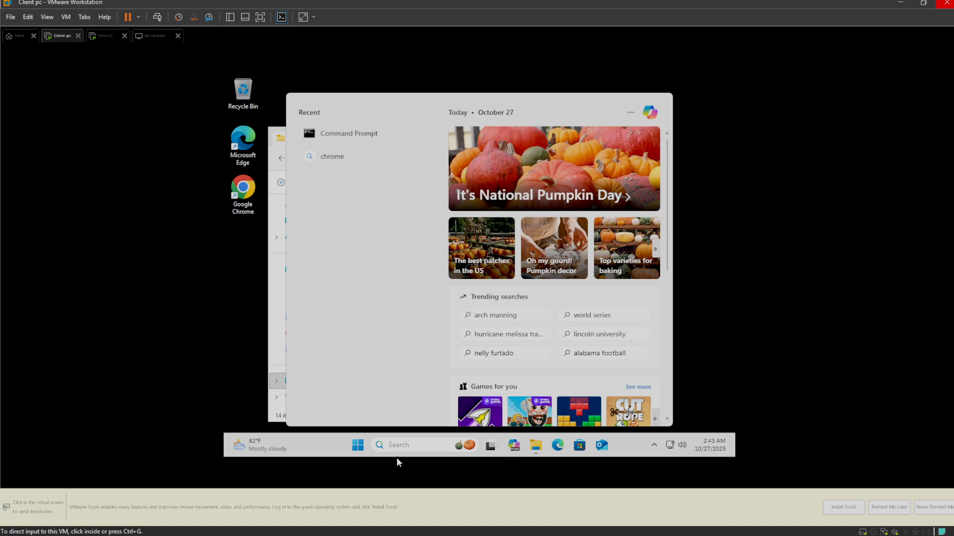
click(396, 458)
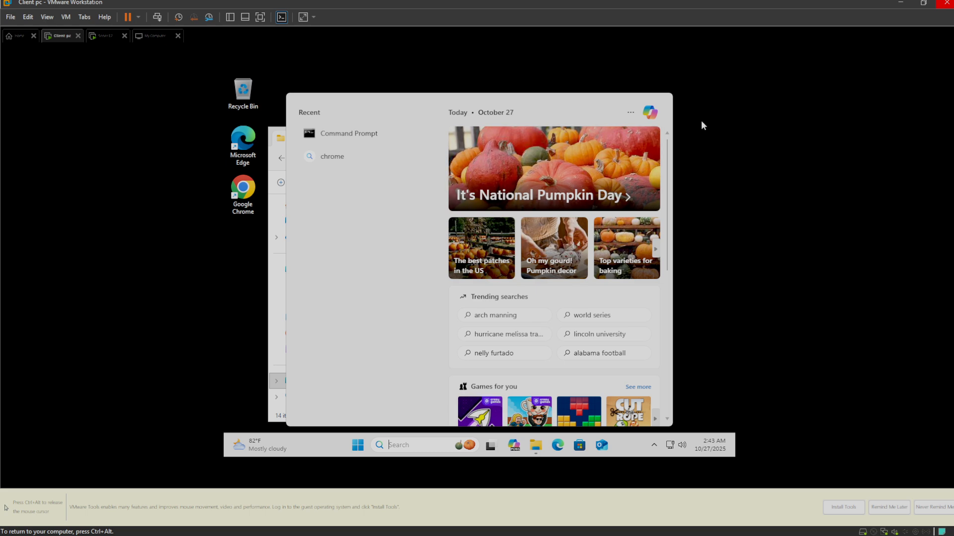
click(701, 125)
click(402, 450)
text(7)
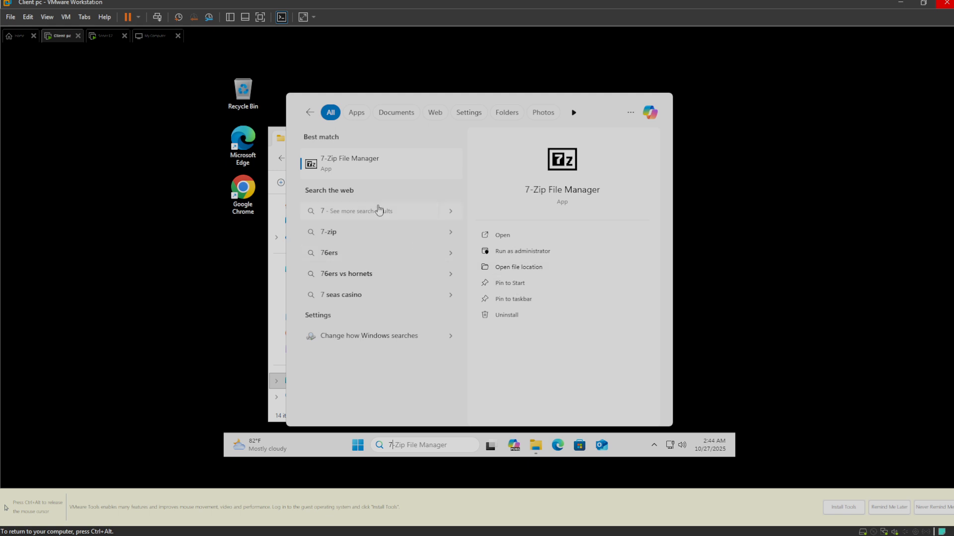
right_click(352, 170)
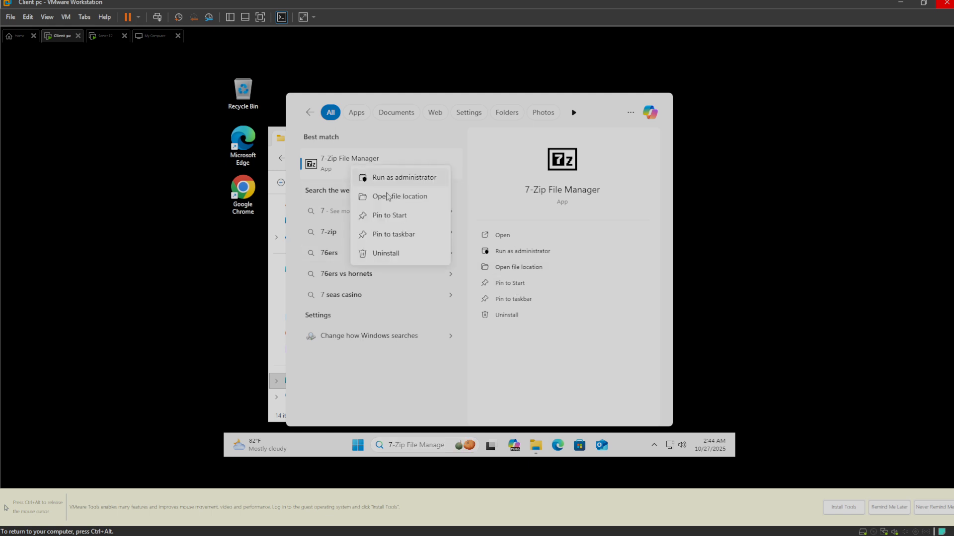
click(518, 267)
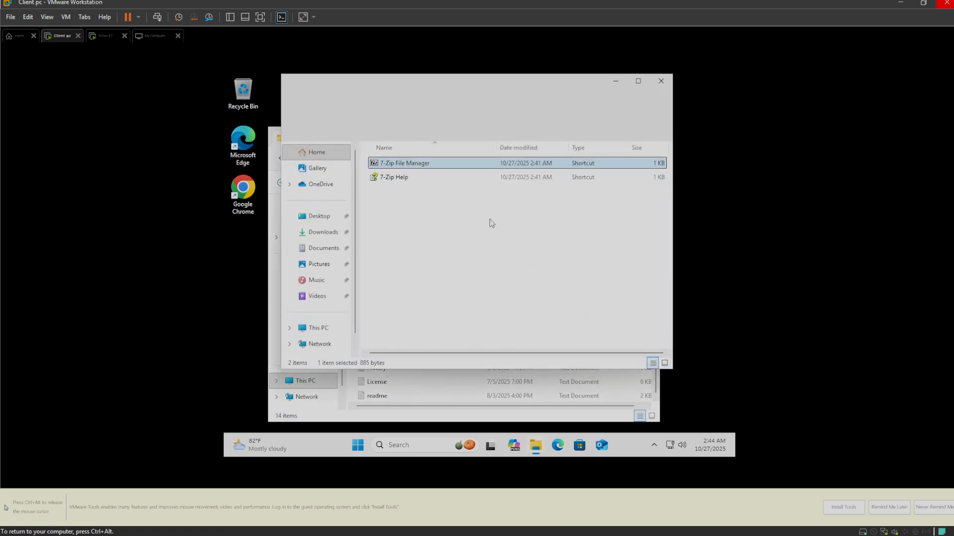
- Open the sharing options for the 7-Zip File Manager shortcut
right_click(435, 170)
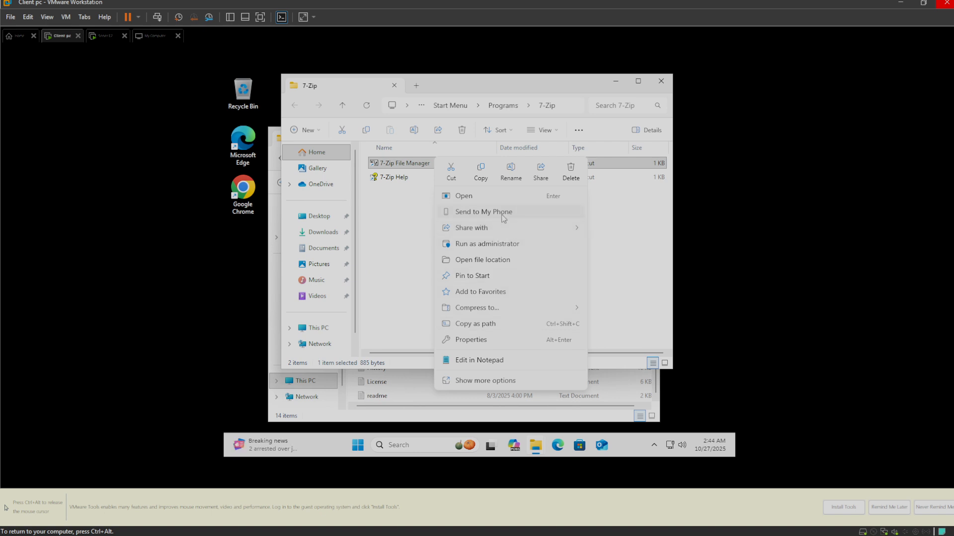
click(544, 166)
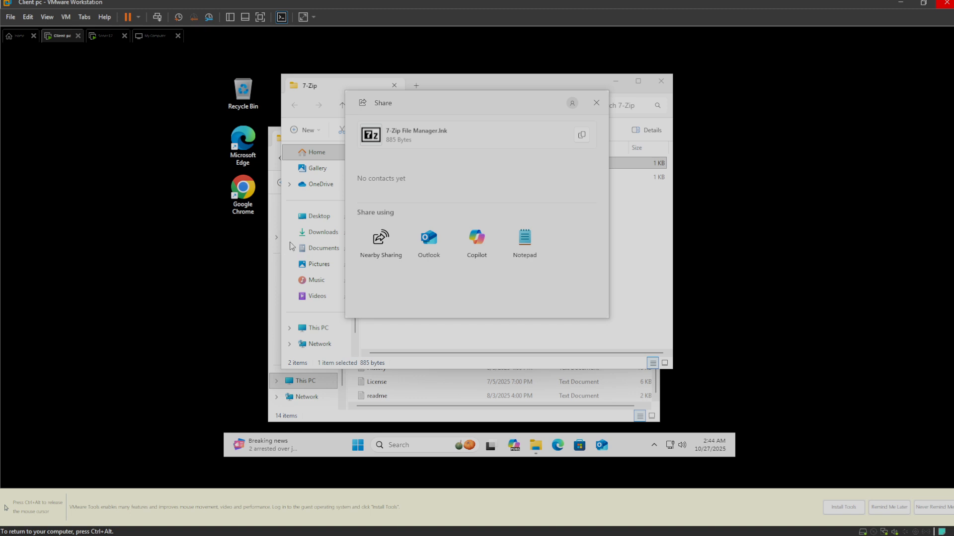
key(ctrl+alt)
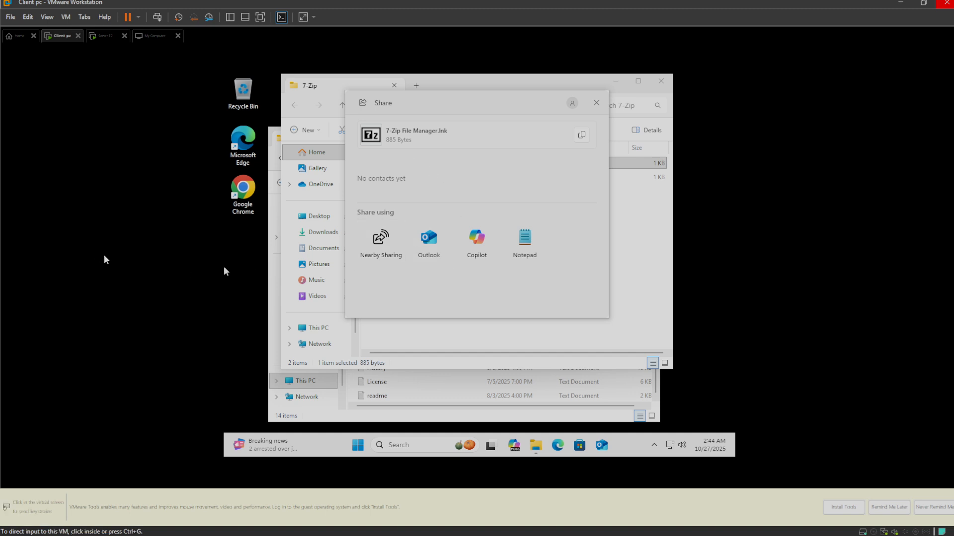